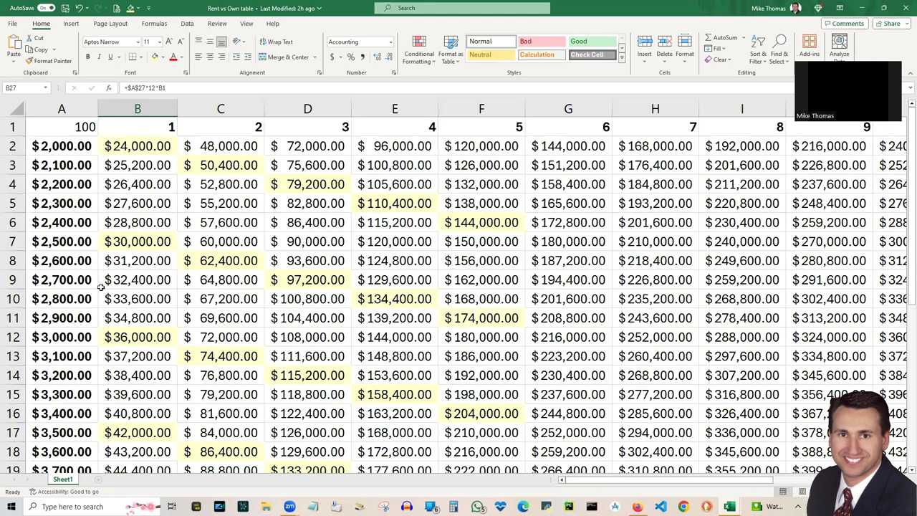
Step: Examine the rent table's monthly amounts, year headings and highlighted one-year totals down to the $5,000 row
scroll(67, 151, "down", 1)
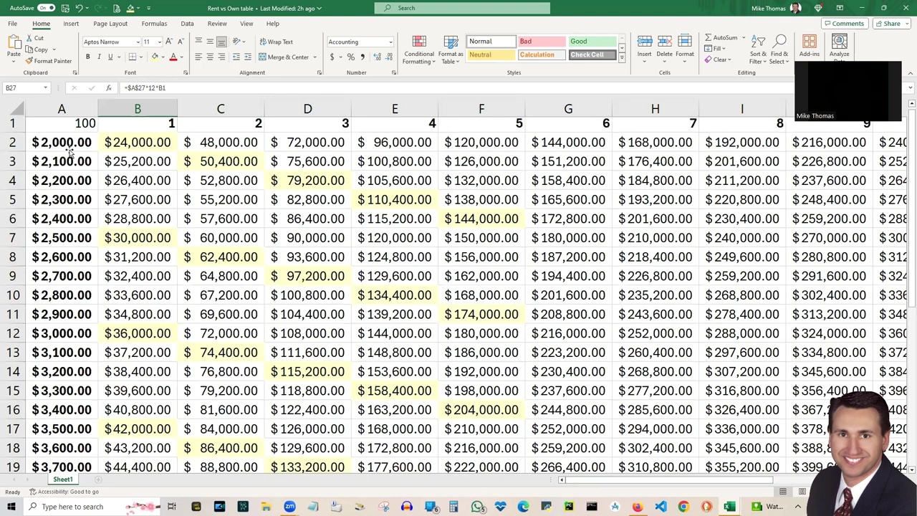
left_click(67, 149)
scroll(69, 158, "down", 2)
scroll(73, 163, "down", 2)
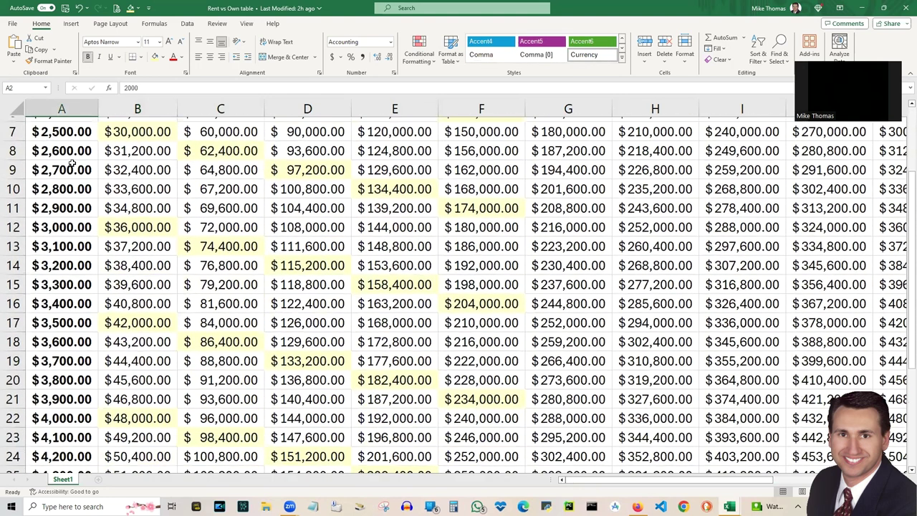
scroll(74, 162, "up", 1)
scroll(74, 162, "up", 2)
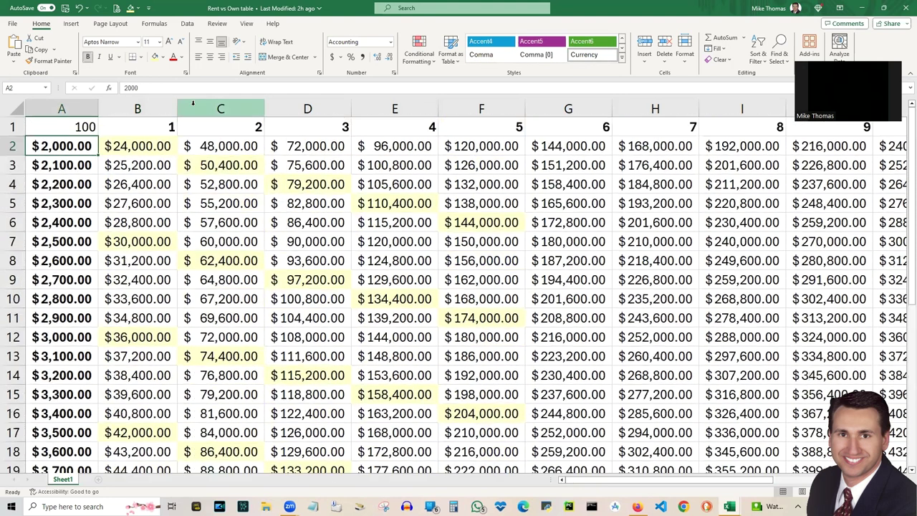
left_click(137, 128)
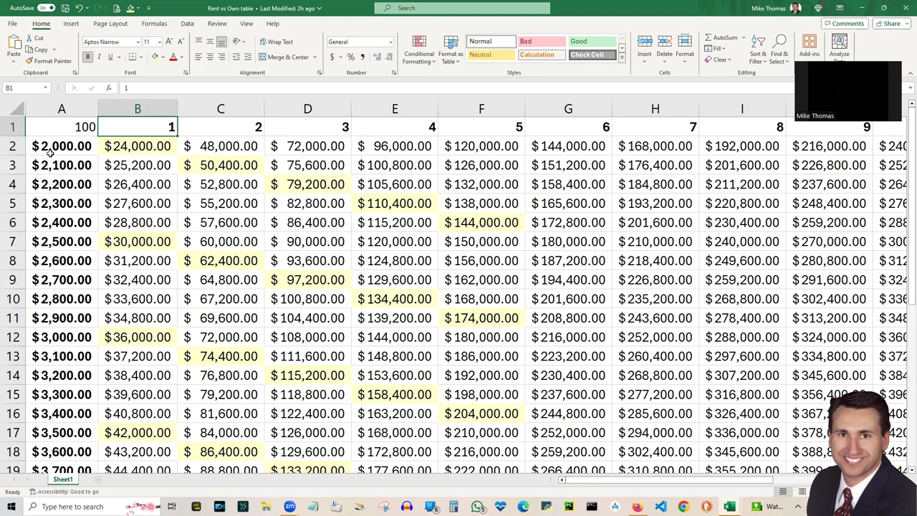
left_click(121, 146)
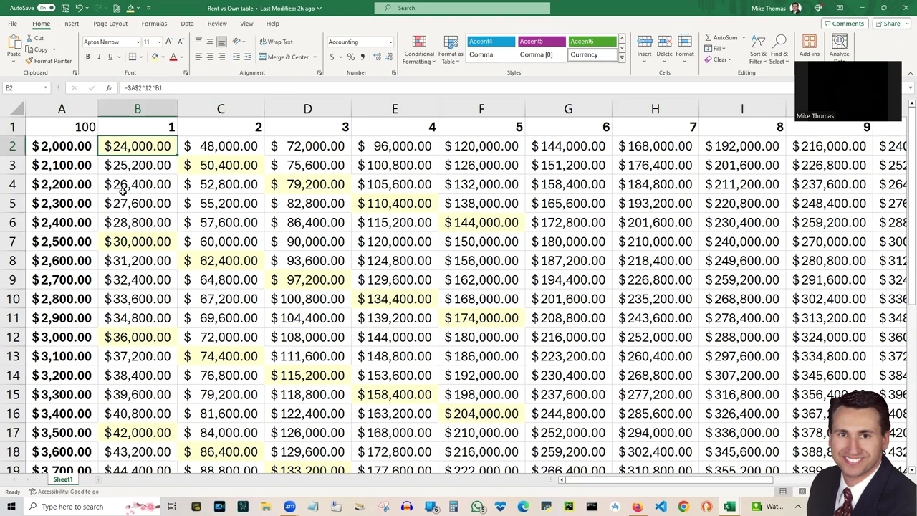
left_click(115, 335)
scroll(117, 335, "down", 3)
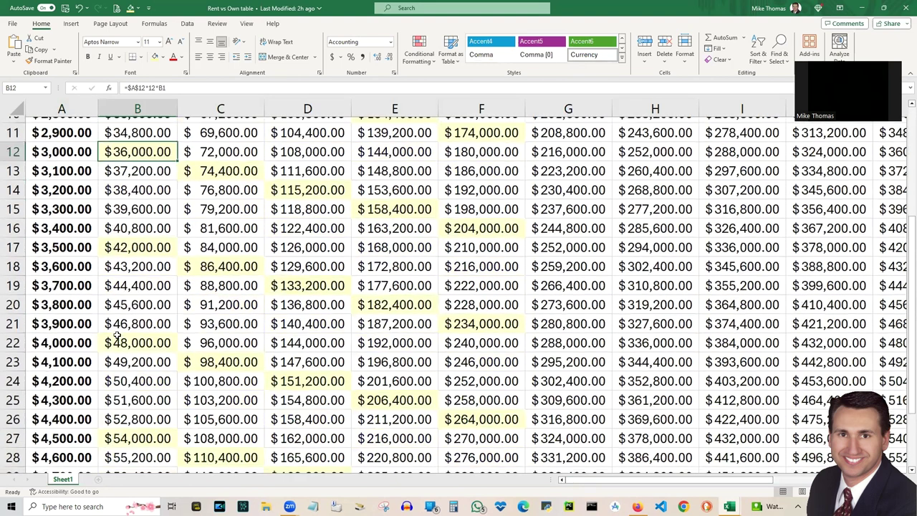
scroll(117, 335, "down", 2)
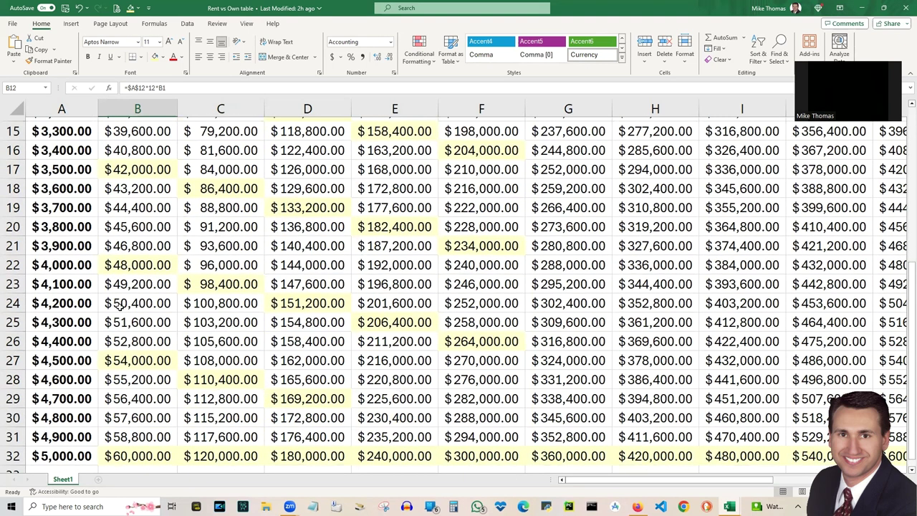
Step: Review the cumulative rent over one, two and three years for the $4,500 monthly rent
left_click(57, 362)
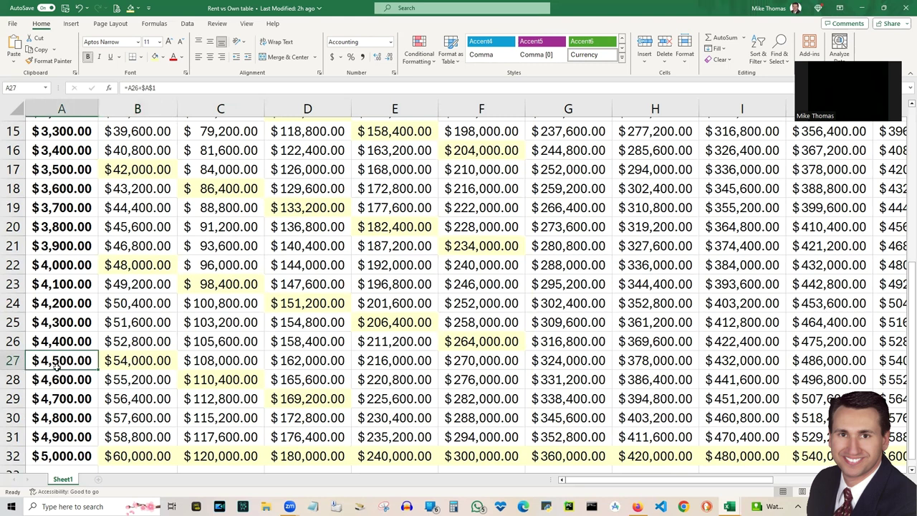
left_click(126, 362)
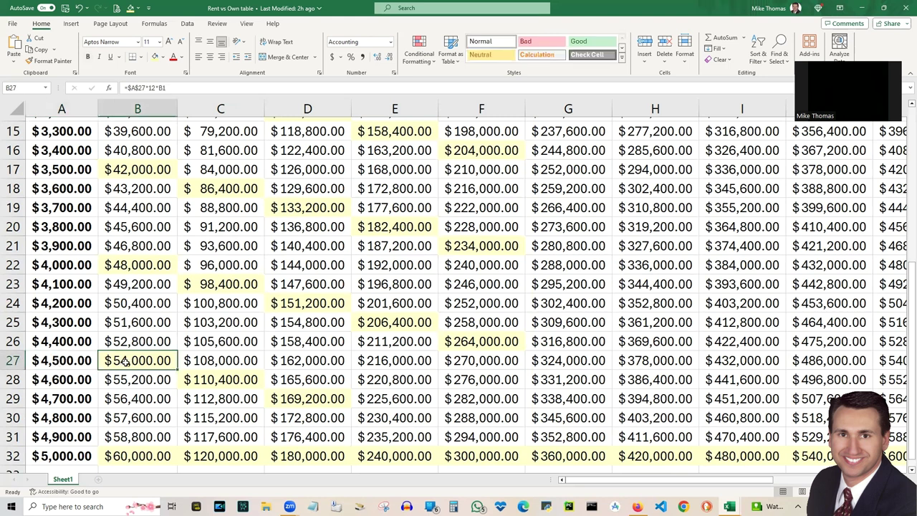
left_click(217, 362)
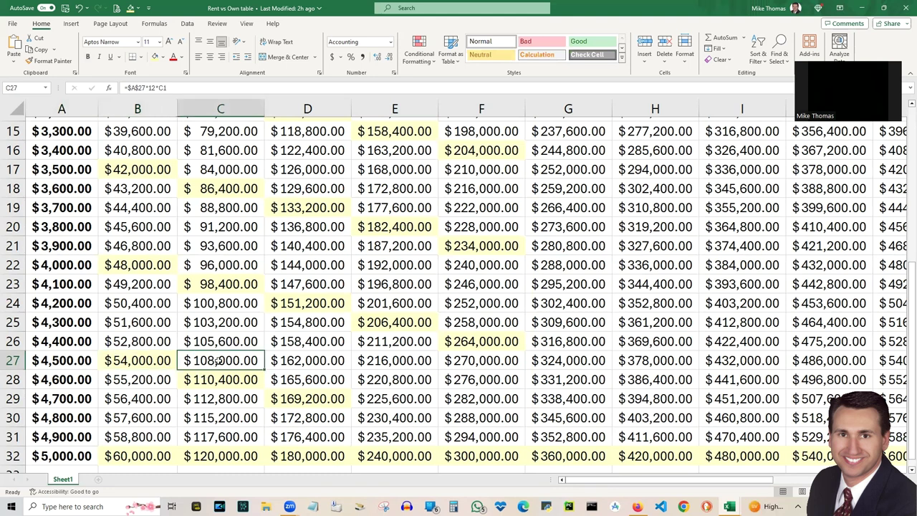
left_click(296, 361)
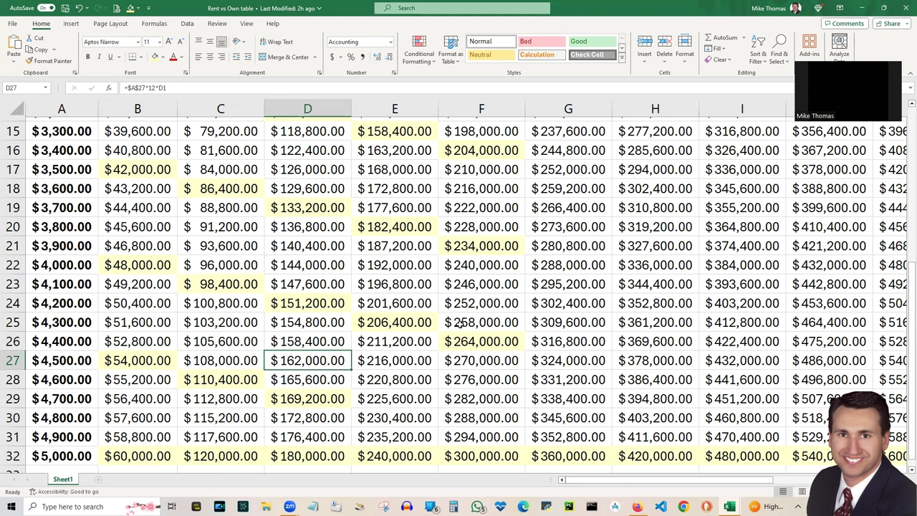
Step: Switch to the Home Loan Amortization workbook and review the sales price, down payment, loan amount and annual interest rate
left_click(729, 505)
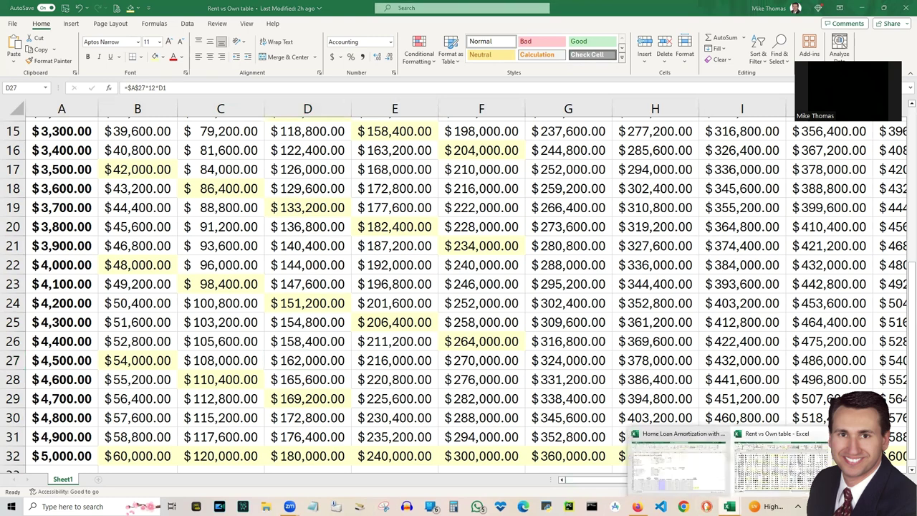
left_click(700, 482)
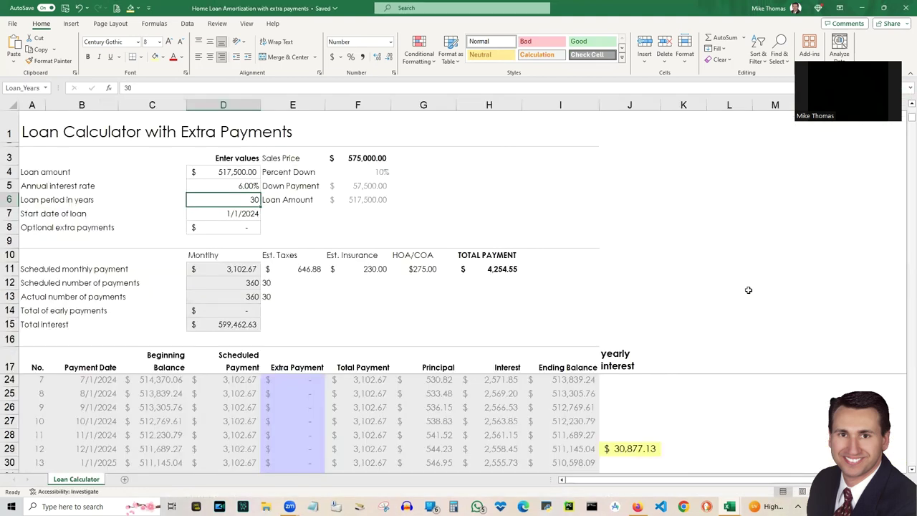
left_click(294, 158)
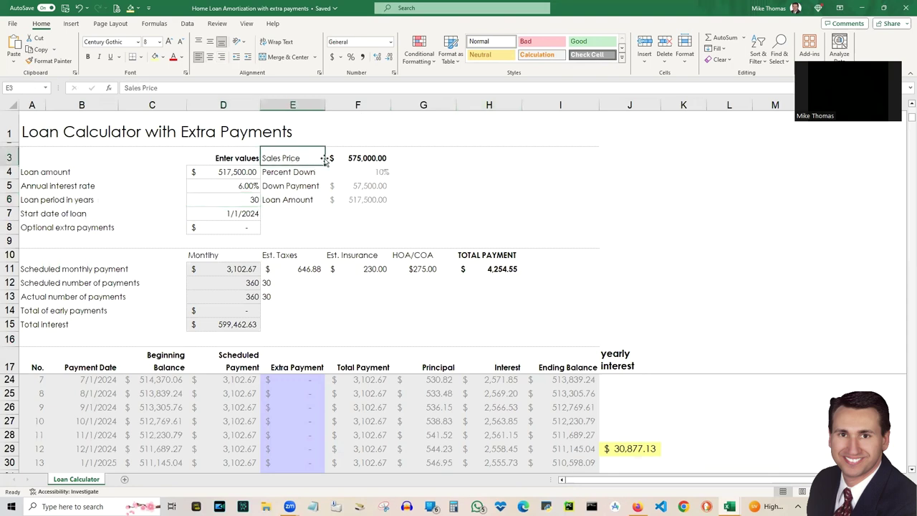
left_click(331, 161)
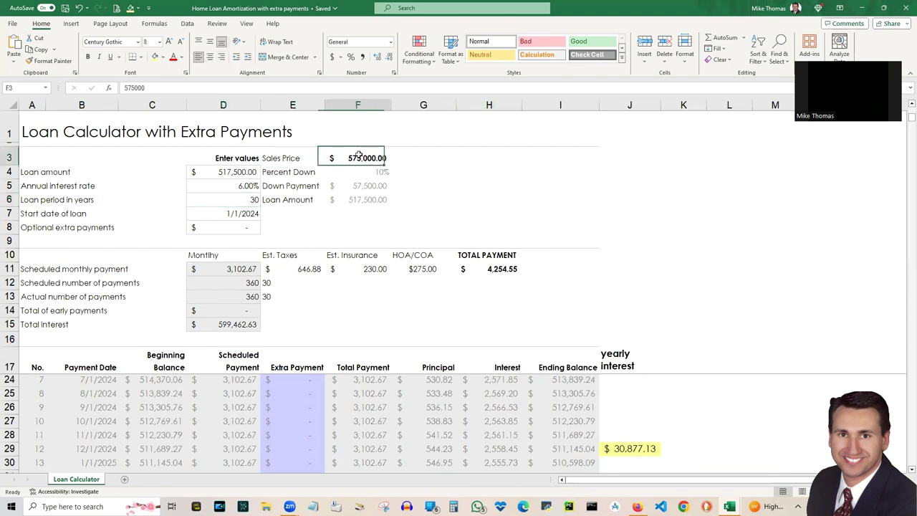
left_click(305, 172)
left_click(312, 190)
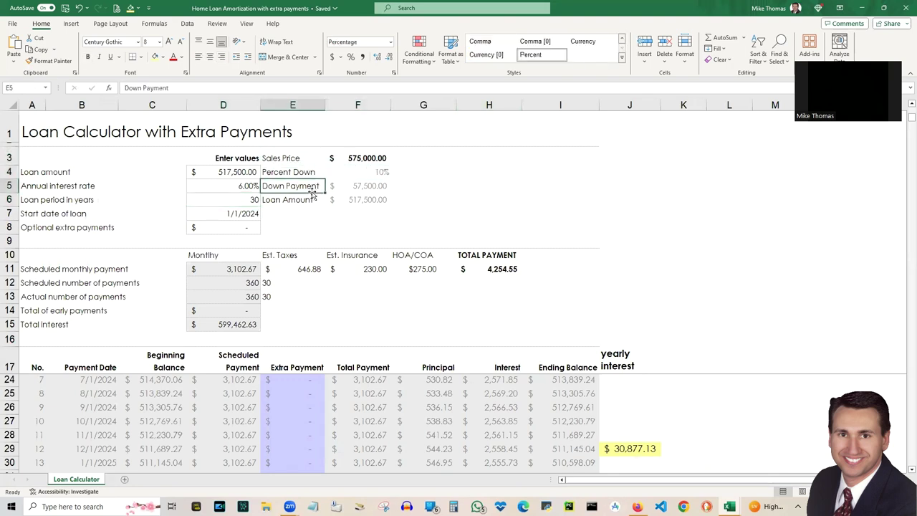
left_click(360, 188)
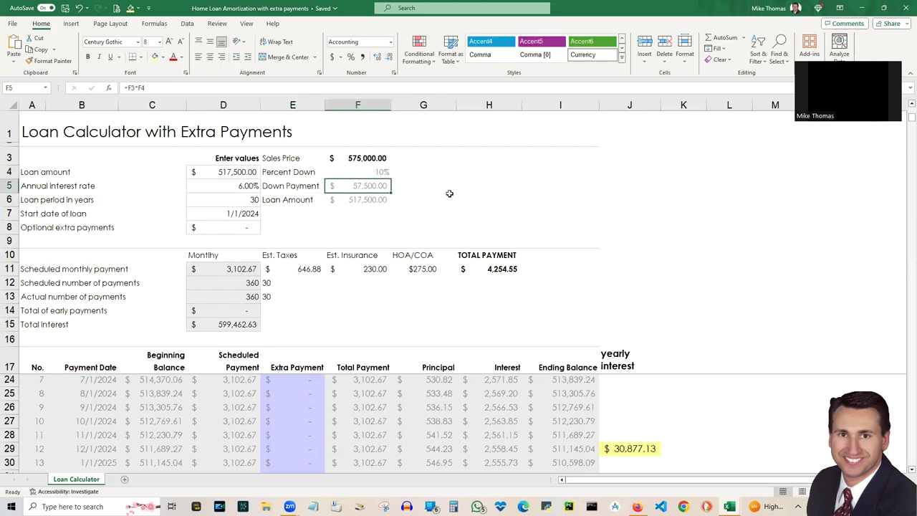
left_click(301, 203)
left_click(349, 202)
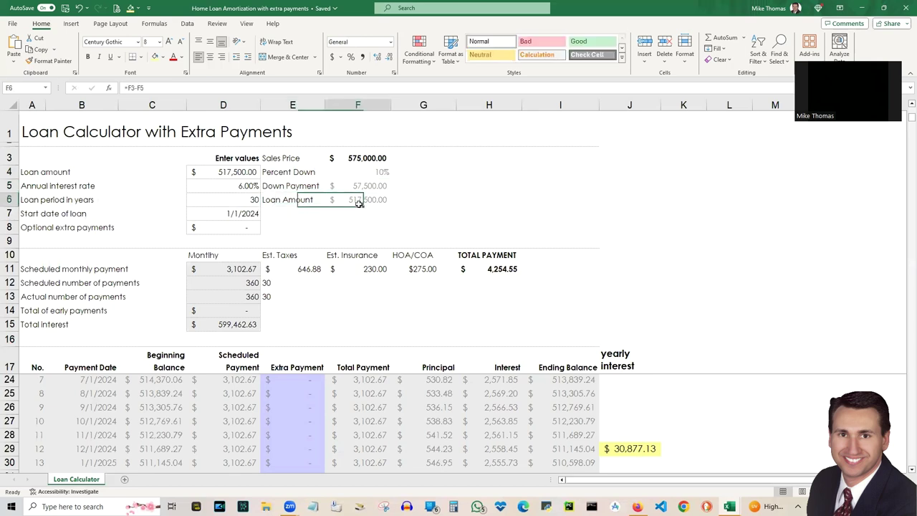
left_click(230, 173)
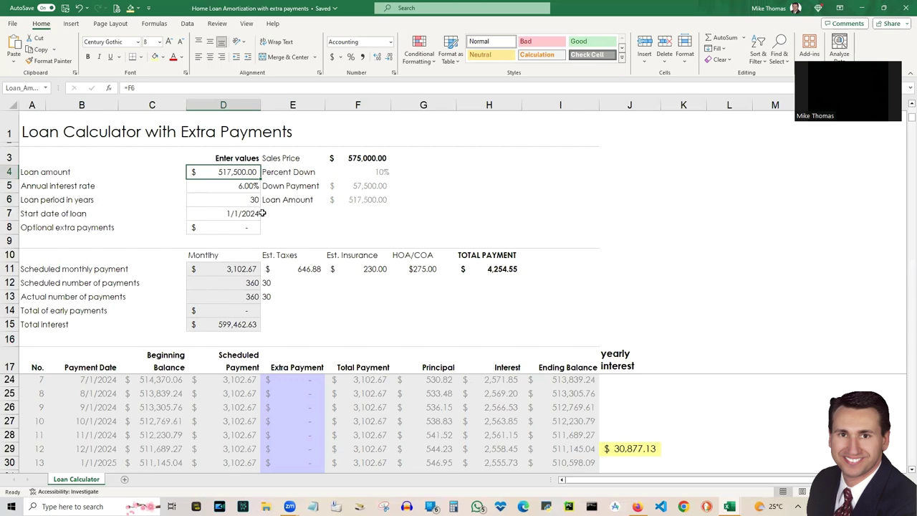
left_click(244, 185)
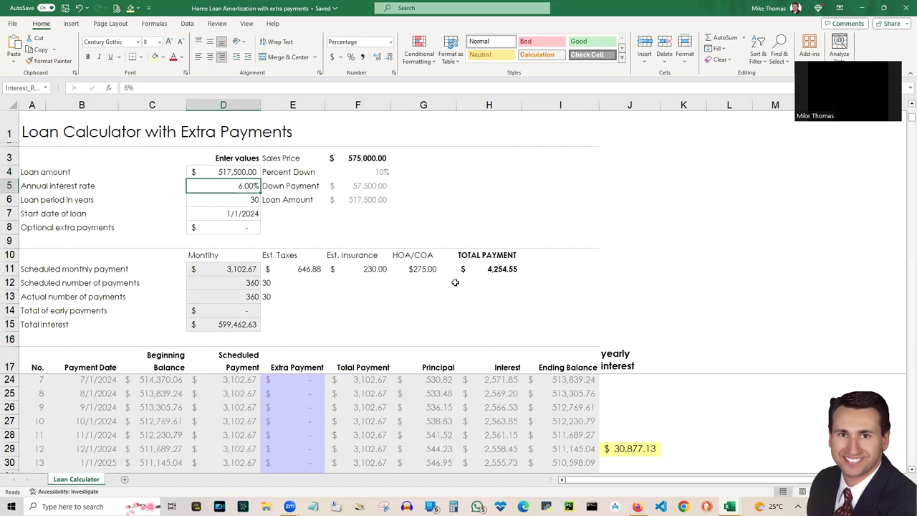
Step: Review the estimated taxes, insurance, HOA/COA and total payment, including how each monthly figure is calculated
left_click(284, 256)
left_click(356, 256)
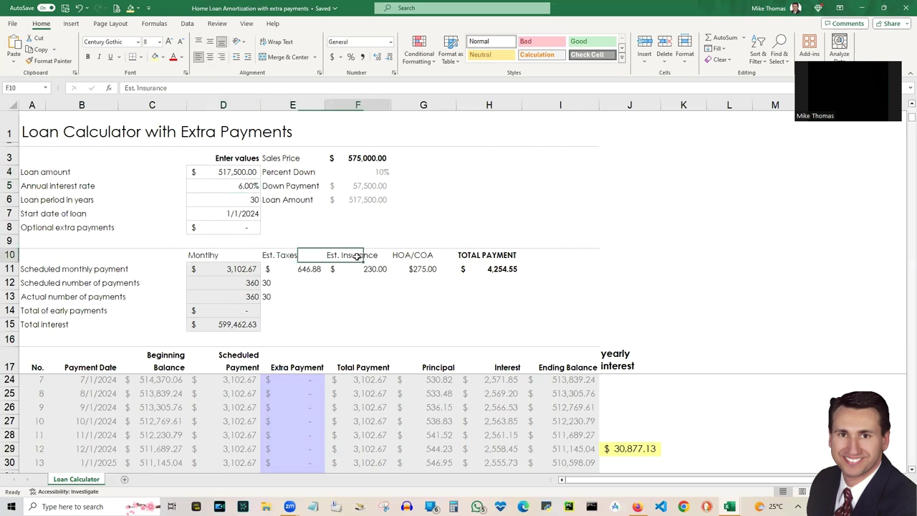
left_click(429, 256)
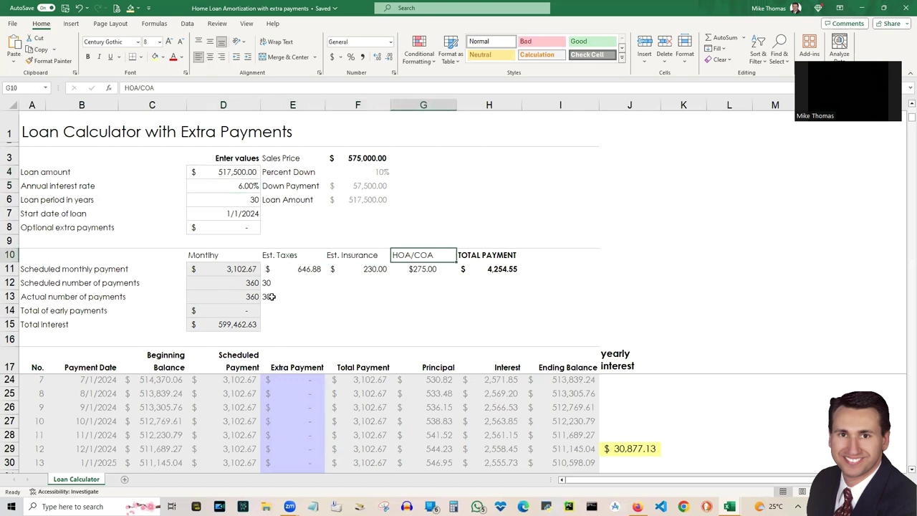
left_click(283, 257)
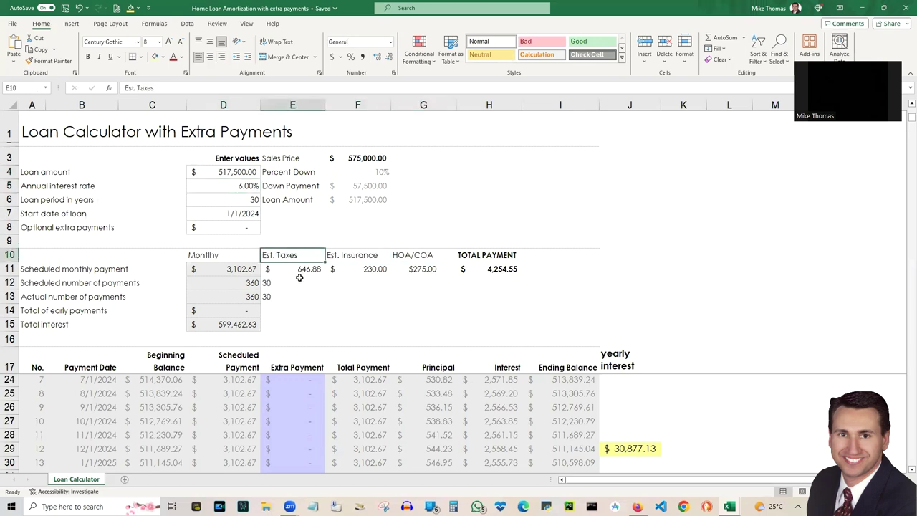
left_click(303, 270)
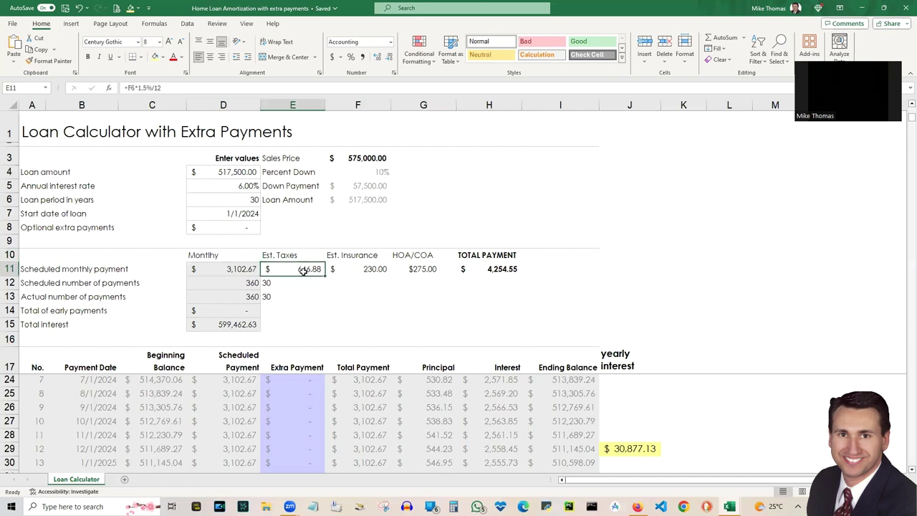
left_click(358, 271)
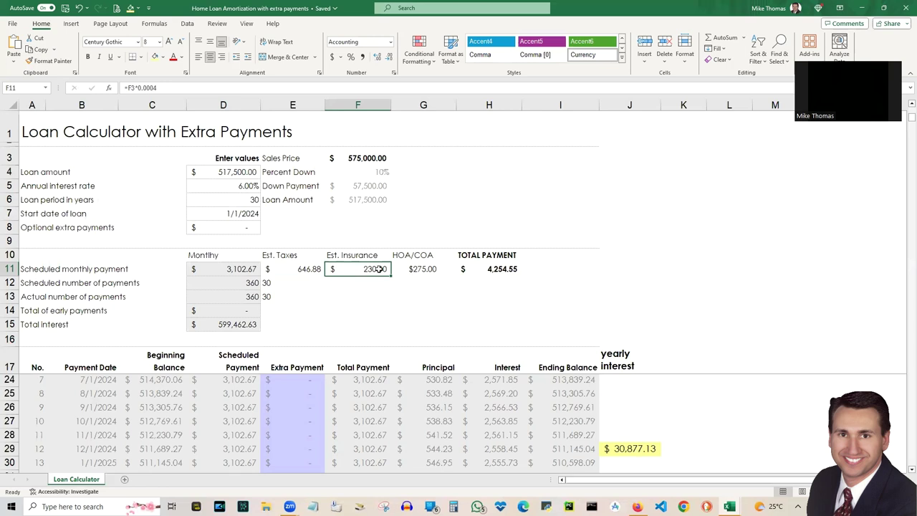
left_click(422, 269)
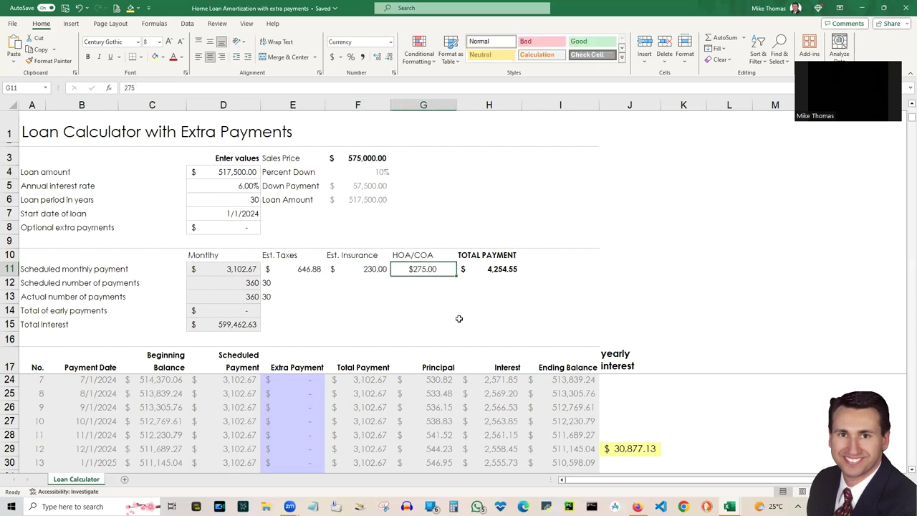
left_click(496, 271)
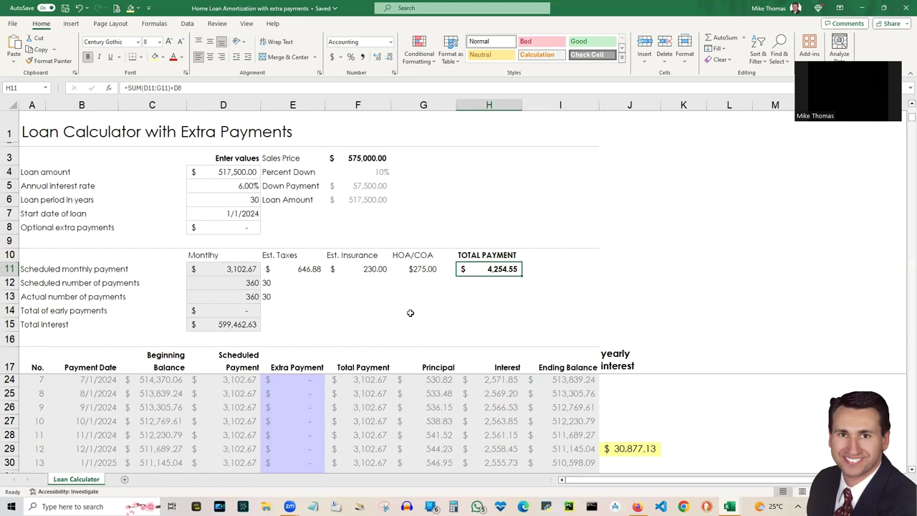
Step: Inspect the yearly interest figure for the first twelve payments in the amortization schedule
scroll(411, 313, "down", 3)
scroll(410, 313, "up", 5)
scroll(410, 314, "down", 3)
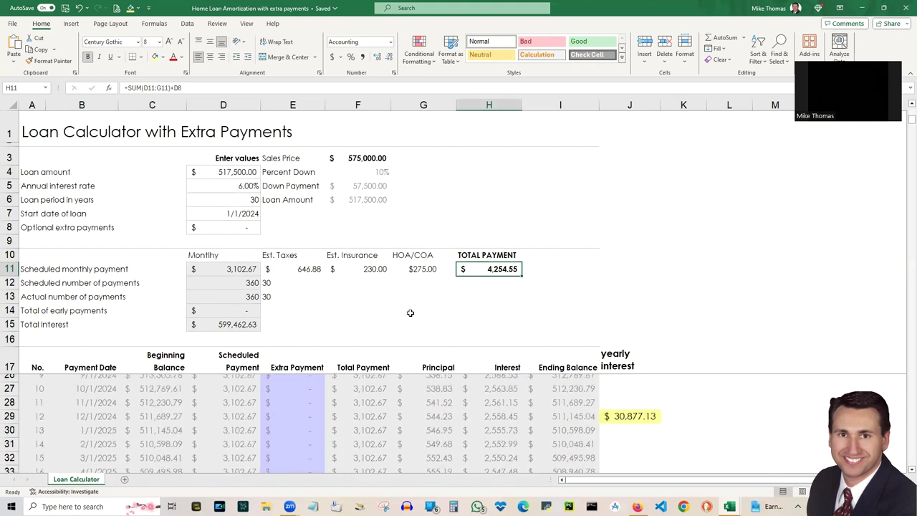
left_click(649, 407)
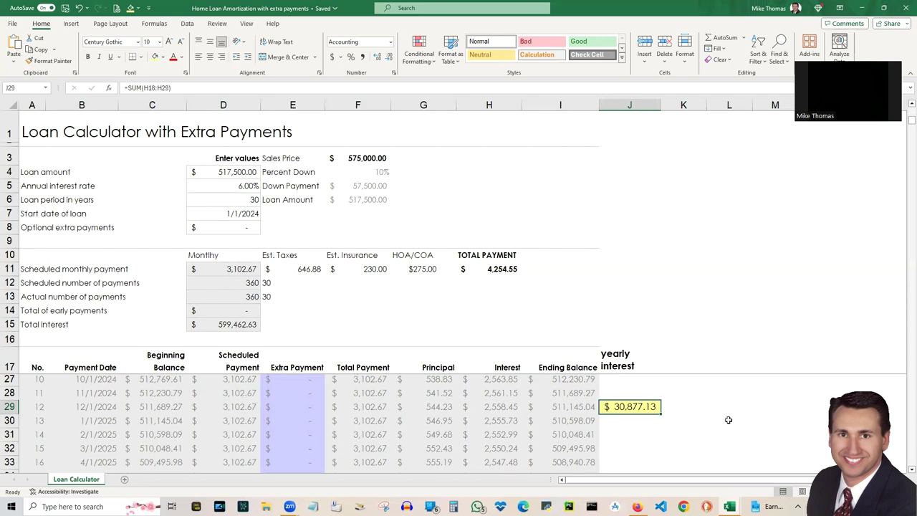
left_click(630, 367)
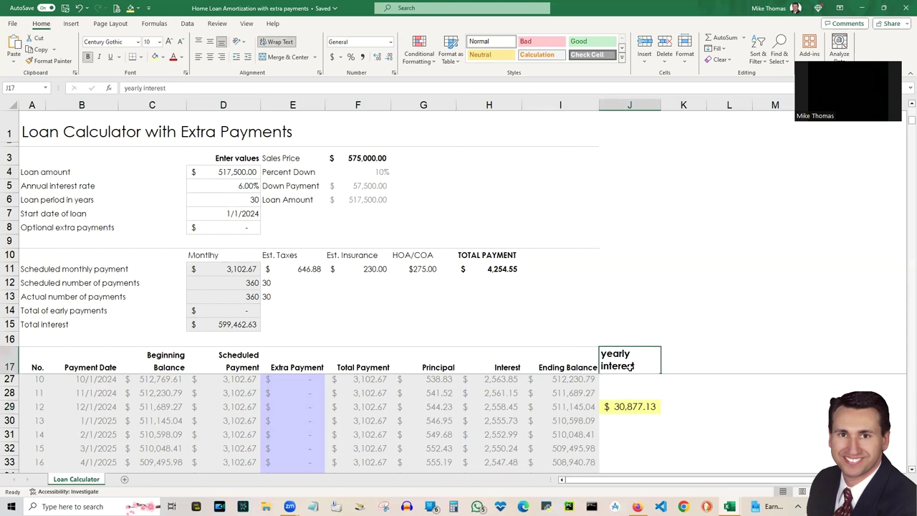
left_click(625, 407)
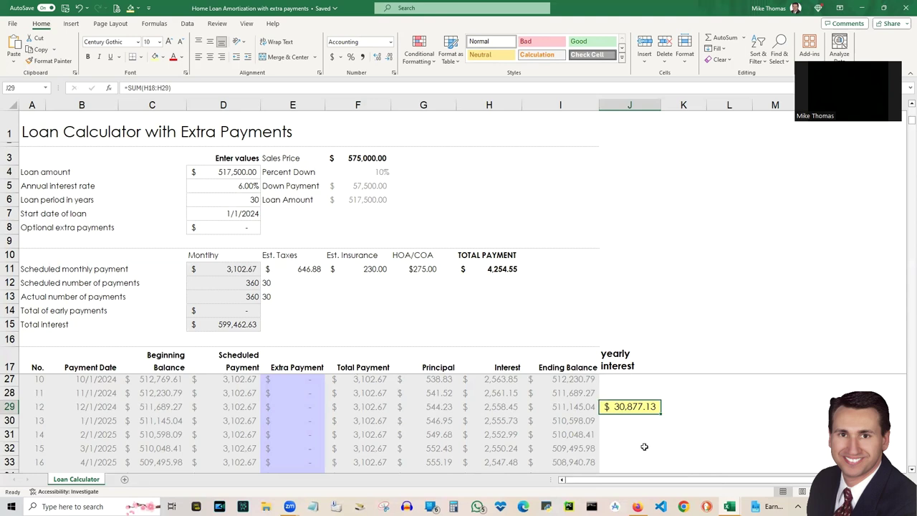
Step: Return to the Rent vs Own table workbook and check the one-year rent total for $4,500 a month
mouse_move(732, 502)
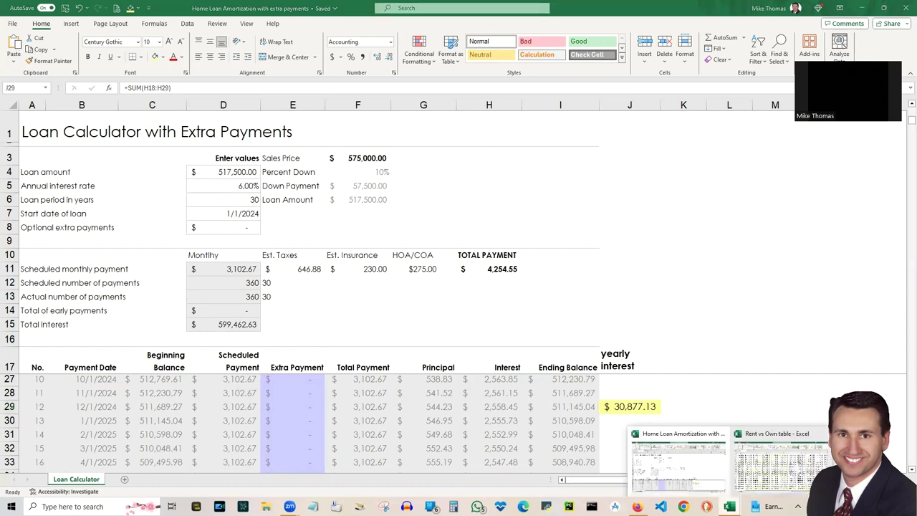
left_click(766, 489)
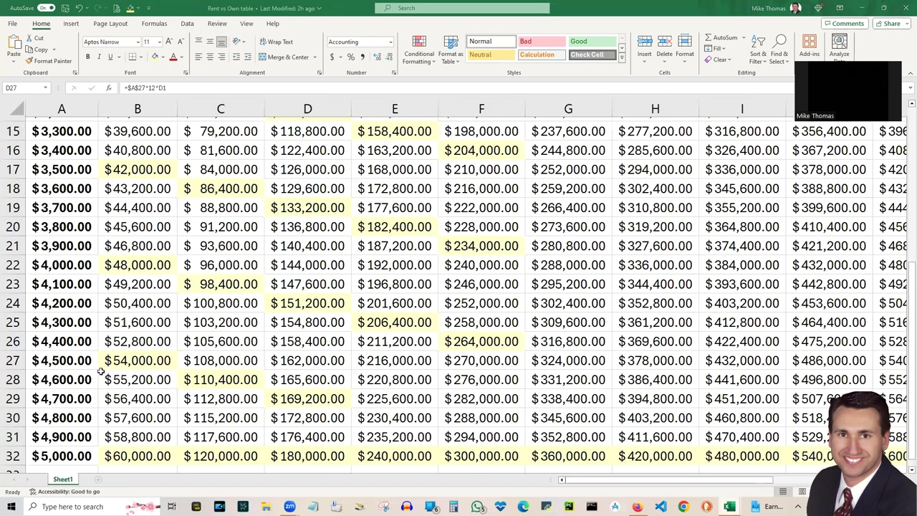
left_click(136, 362)
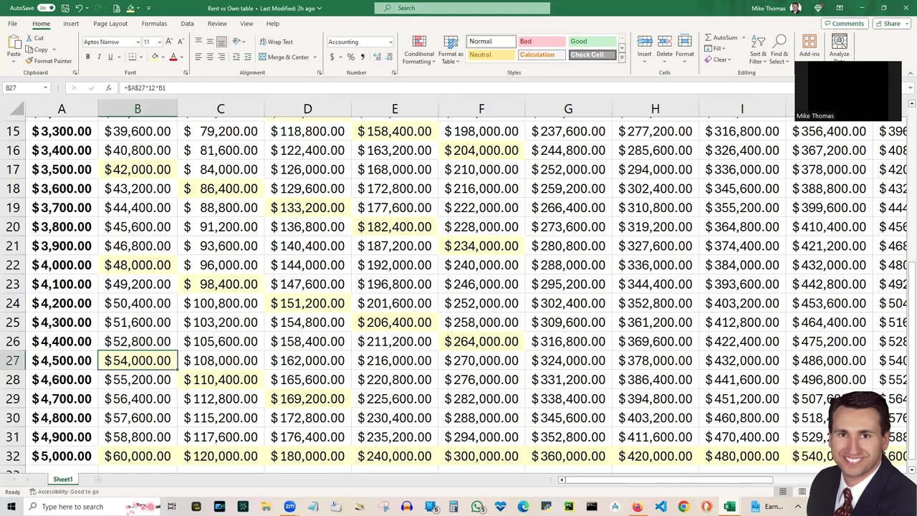
Step: Switch to the Home Loan Amortization workbook and review the first twelve payments with their yearly interest total
mouse_move(730, 506)
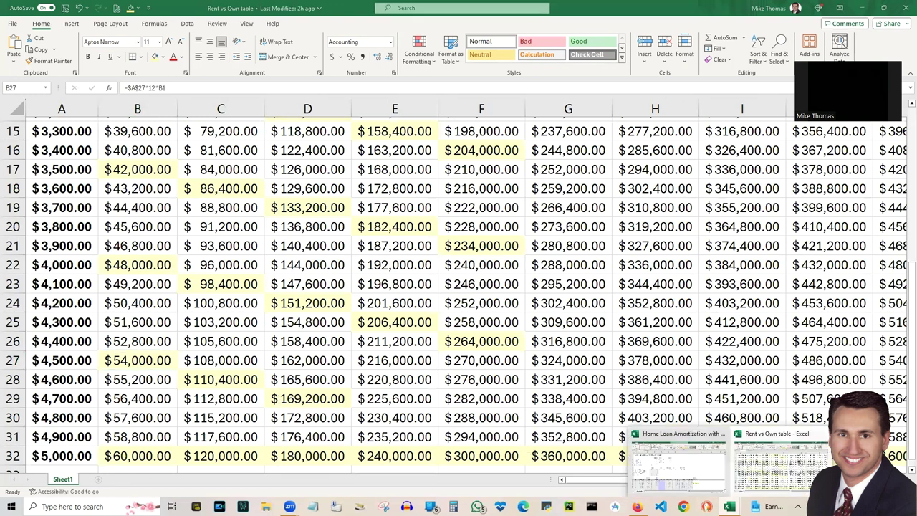
left_click(694, 471)
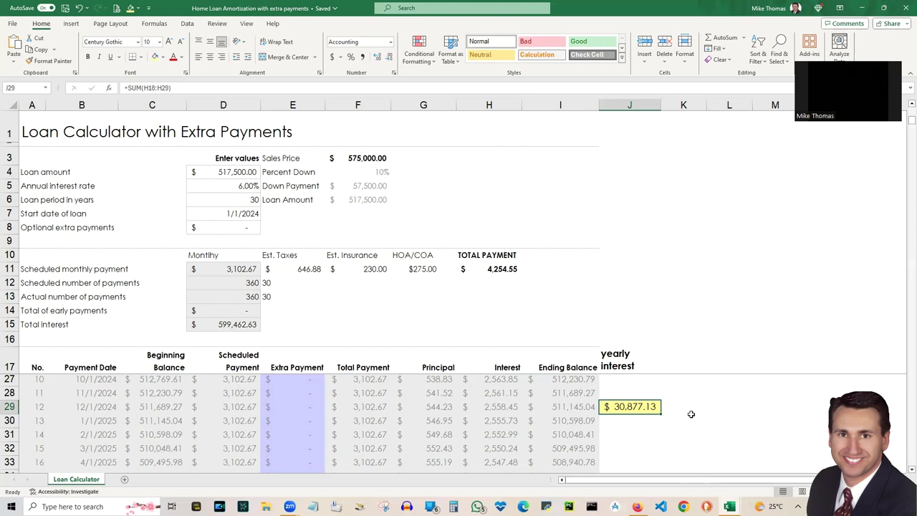
scroll(728, 293, "up", 3)
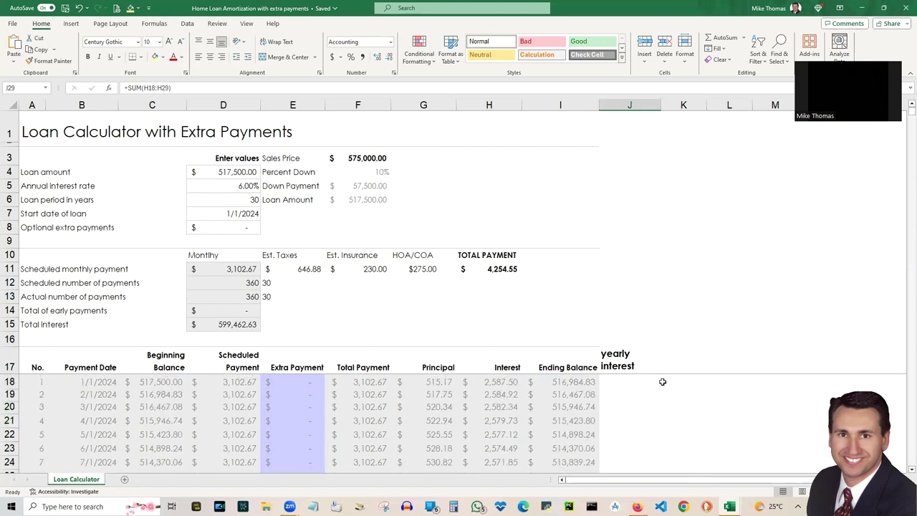
scroll(638, 419, "down", 2)
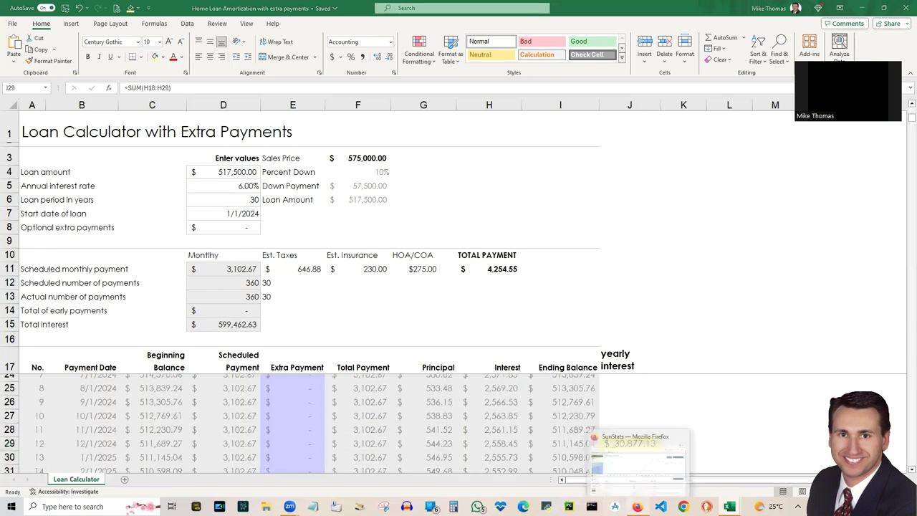
Step: Check Florida's median sale prices on the SunStats page in Firefox and return to the Rent vs Own table workbook
left_click(637, 507)
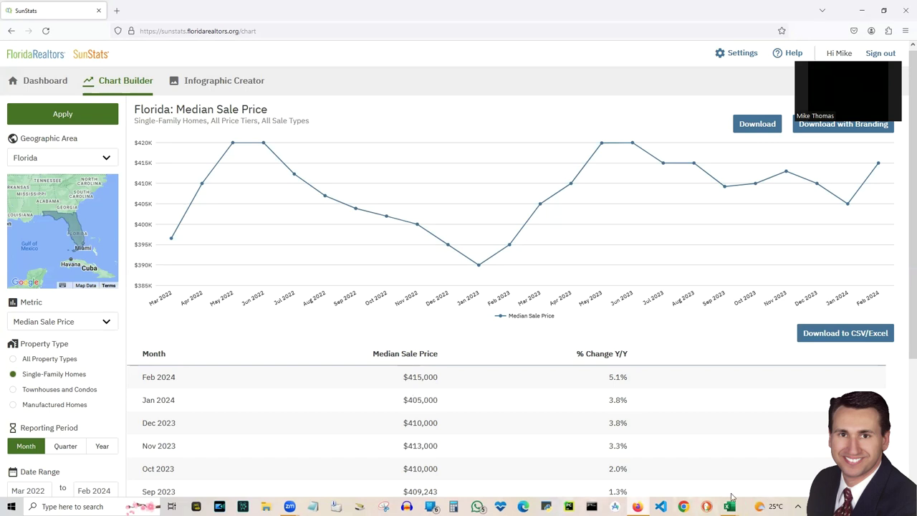
mouse_move(730, 506)
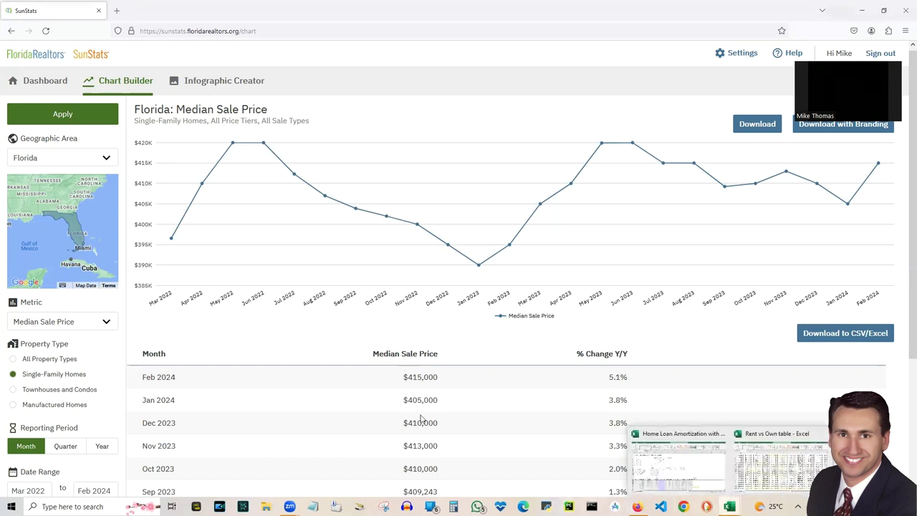
left_click(751, 462)
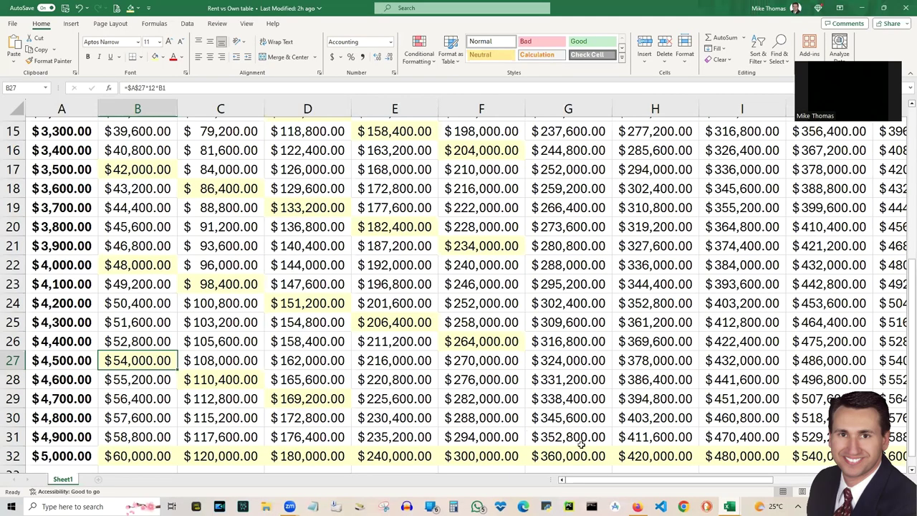
Step: Compare the yearly interest in the Home Loan Amortization workbook with the one-year rent total in the Rent vs Own table workbook
mouse_move(729, 507)
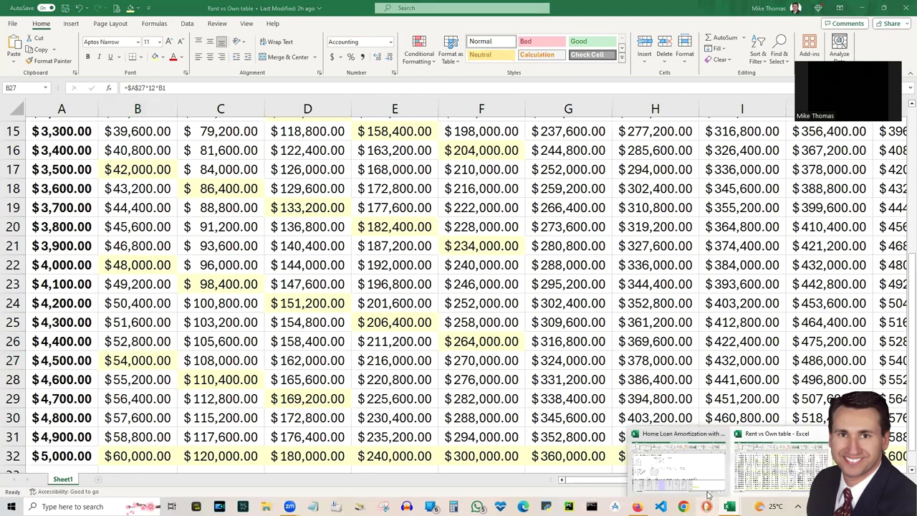
left_click(665, 473)
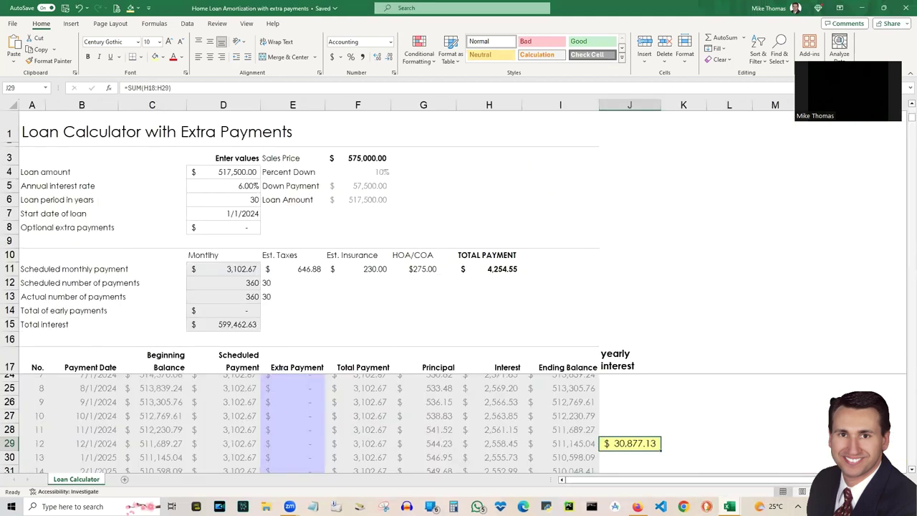
mouse_move(729, 507)
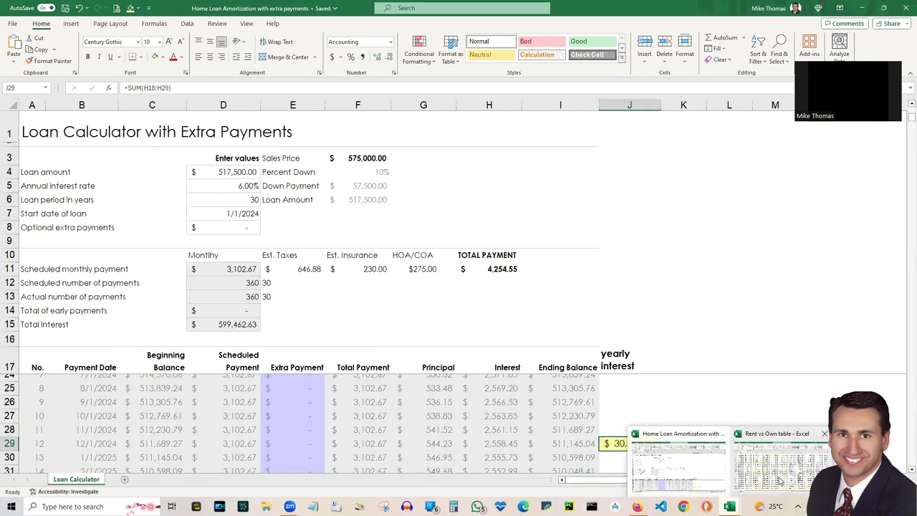
left_click(765, 467)
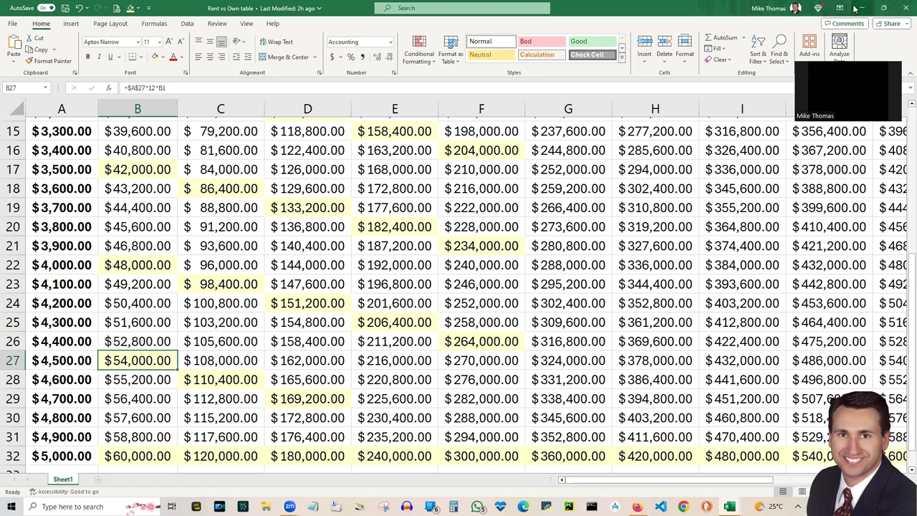
Step: Switch to the Home Loan Amortization workbook and set the annual interest rate to 5%
mouse_move(730, 507)
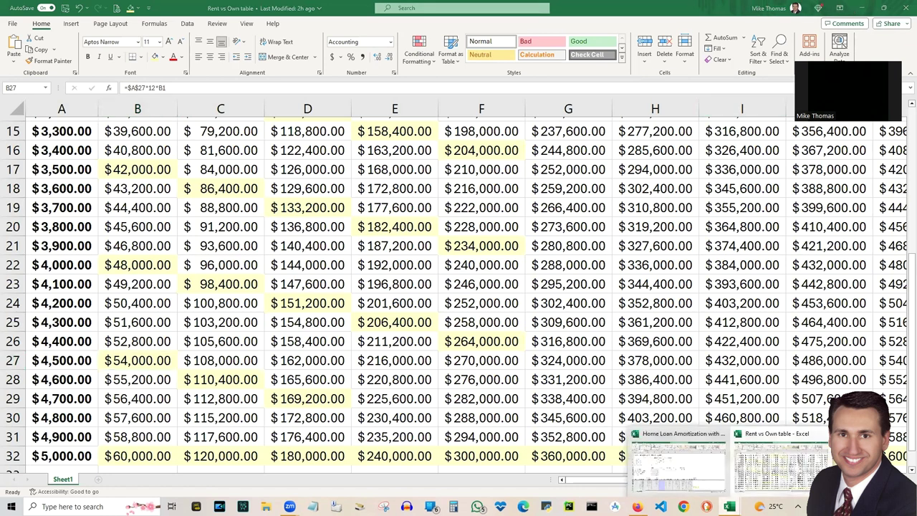
left_click(702, 480)
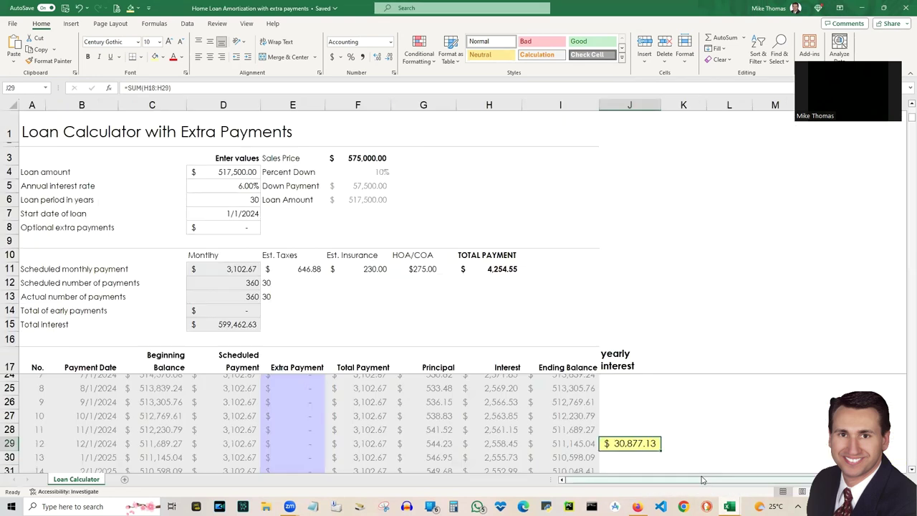
left_click(248, 185)
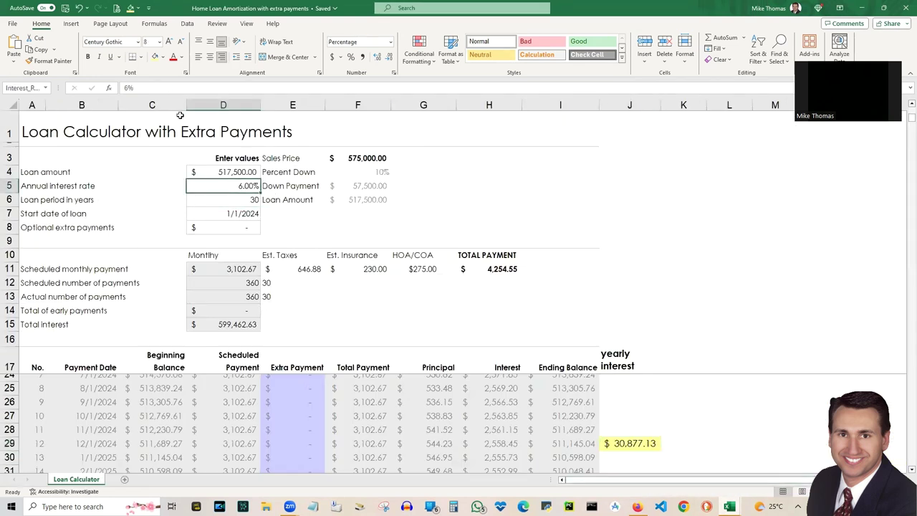
left_click(129, 90)
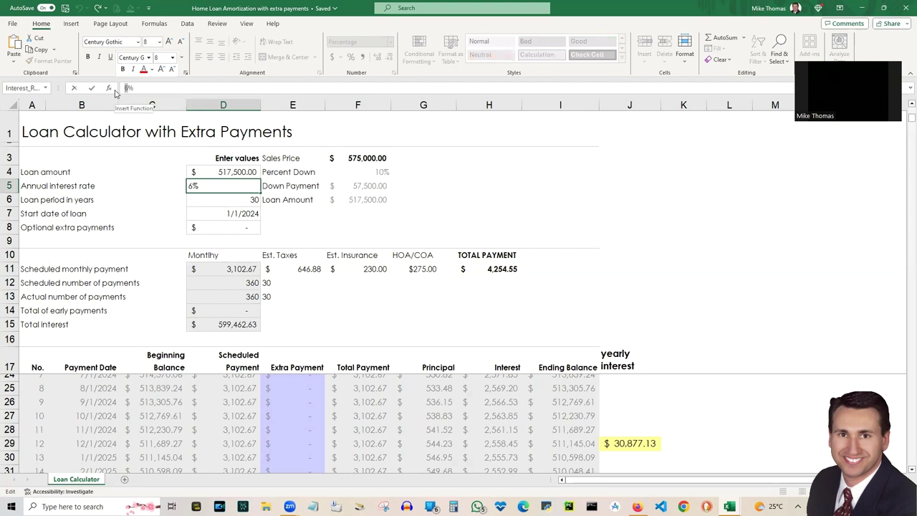
type("5")
key("Return")
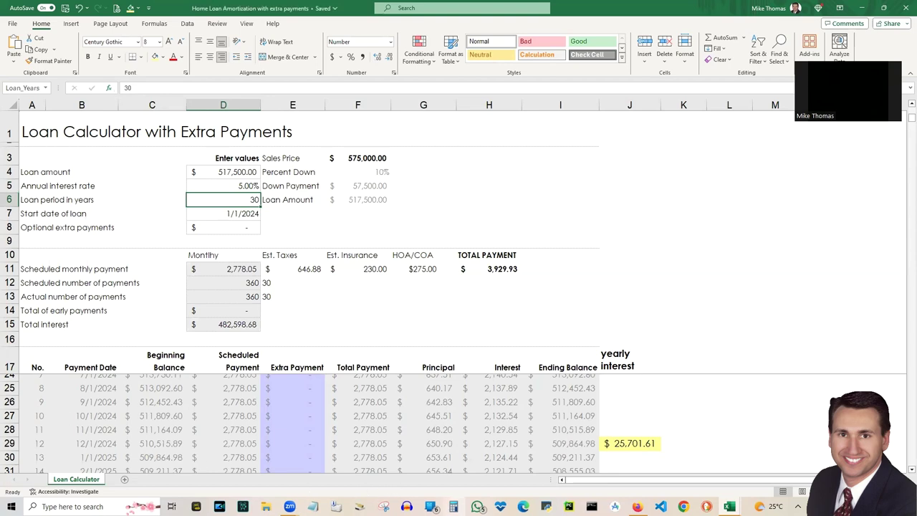
Step: Open Calculator, divide 340 by 12 and clear the result
left_click(454, 506)
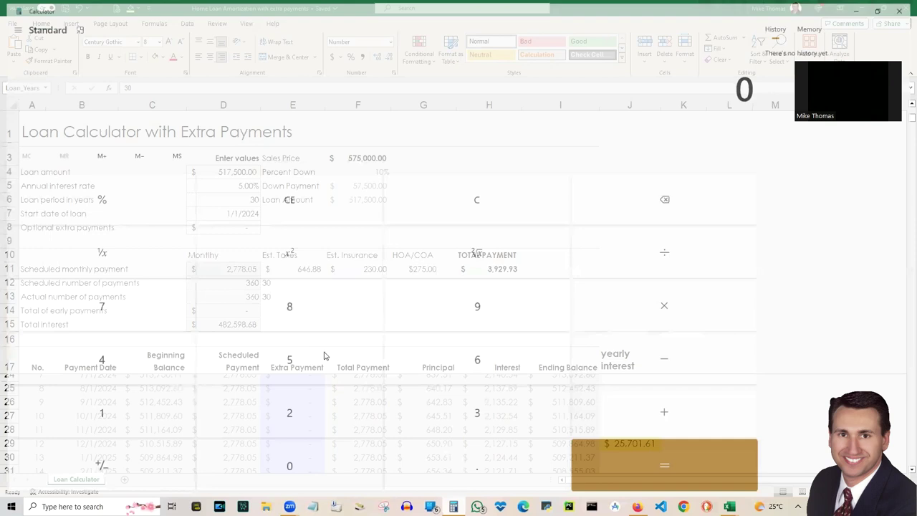
left_click(434, 424)
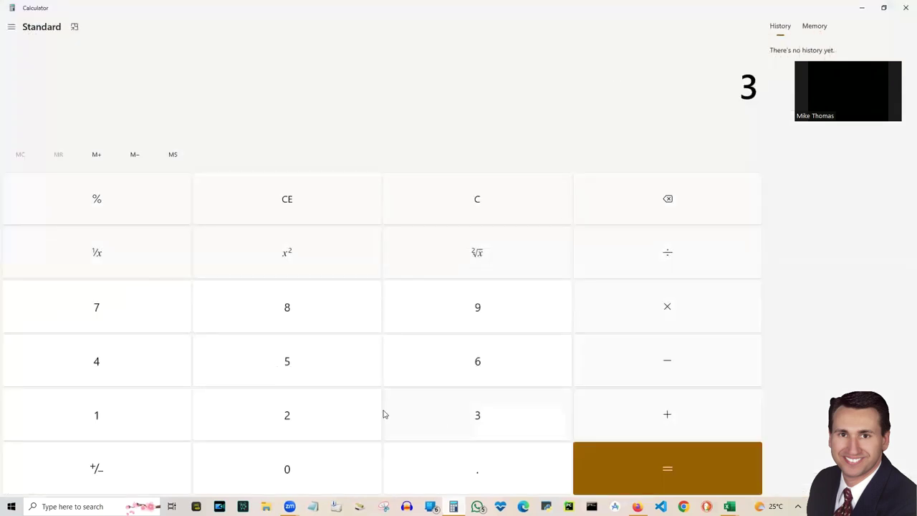
left_click(145, 358)
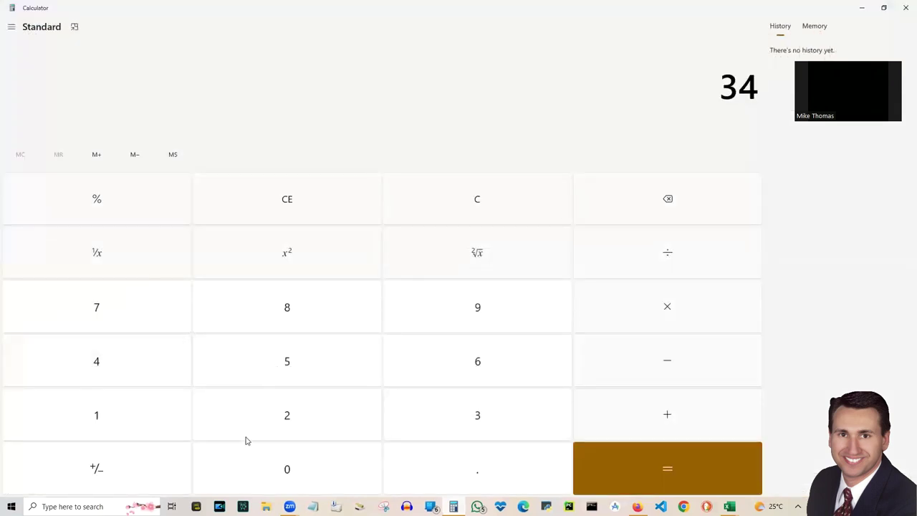
left_click(298, 484)
left_click(615, 262)
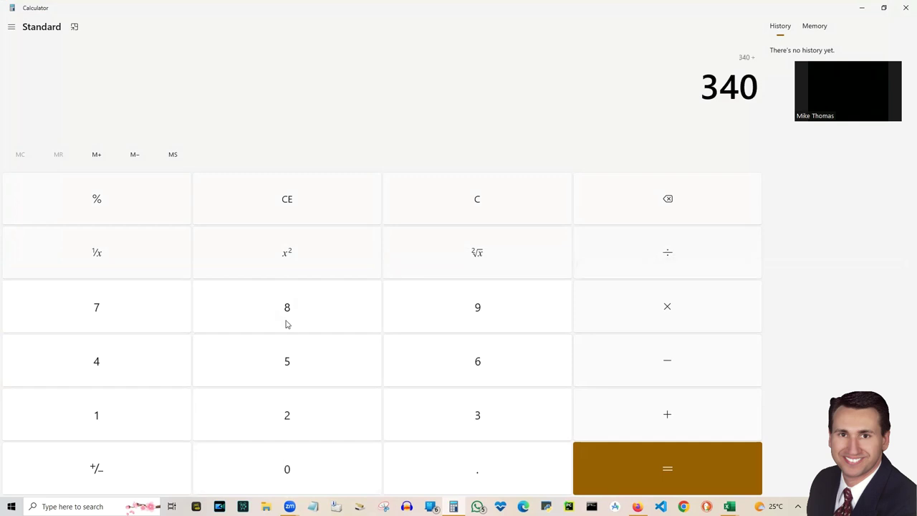
left_click(122, 412)
left_click(251, 429)
left_click(617, 465)
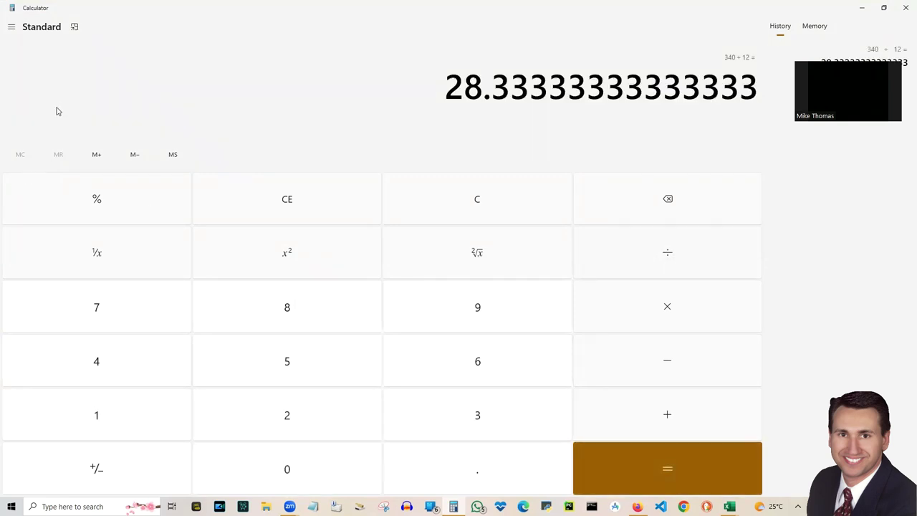
left_click(482, 215)
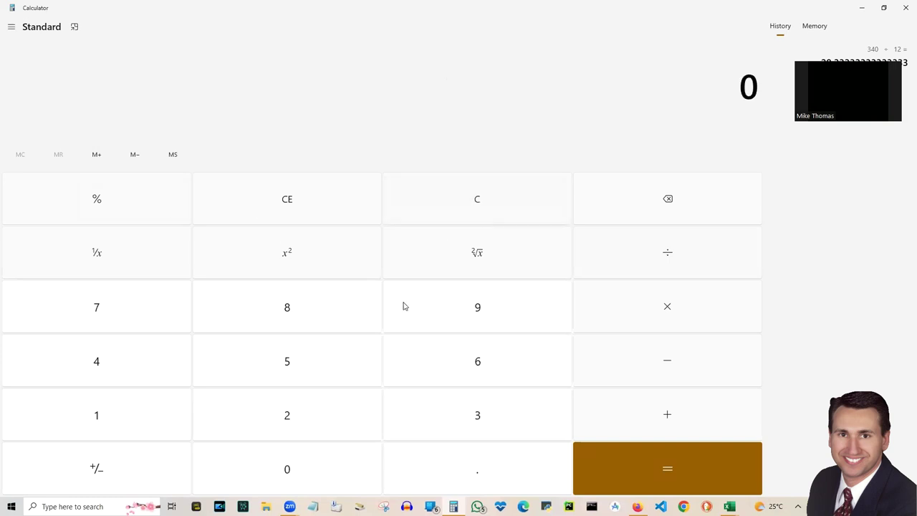
Step: Multiply 340 by 12 in Calculator and return to the Home Loan Amortization workbook
left_click(421, 404)
left_click(145, 367)
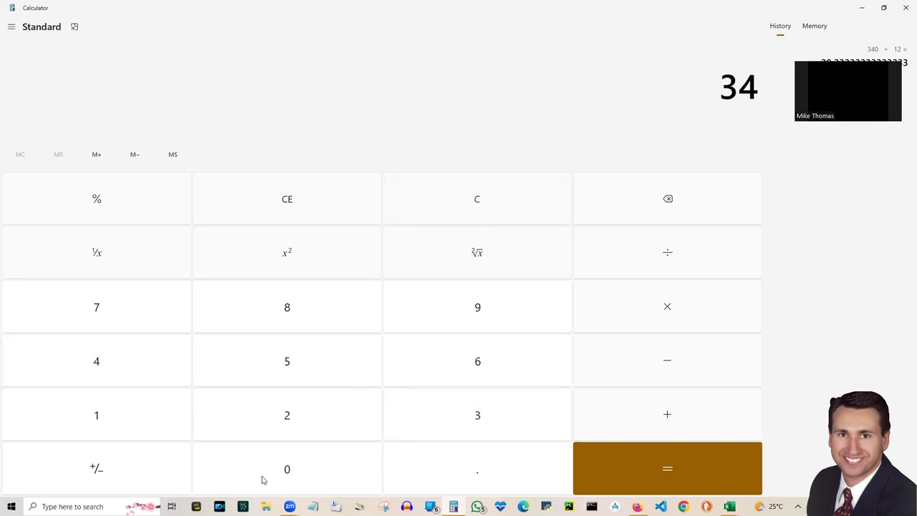
left_click(264, 490)
left_click(640, 311)
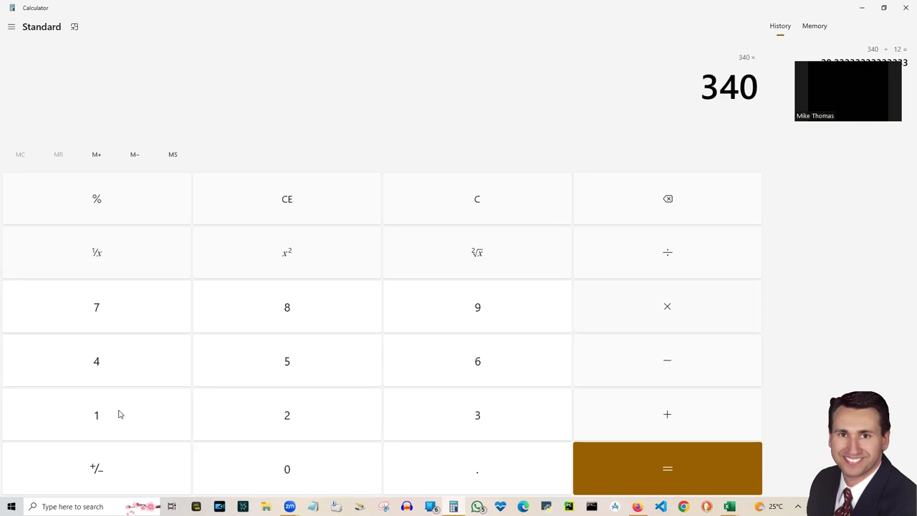
left_click(128, 422)
left_click(258, 423)
left_click(662, 468)
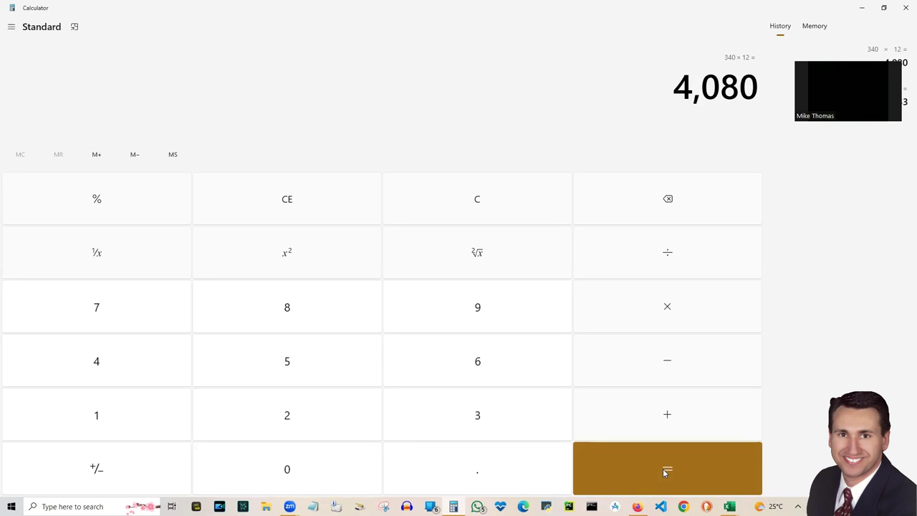
left_click(864, 10)
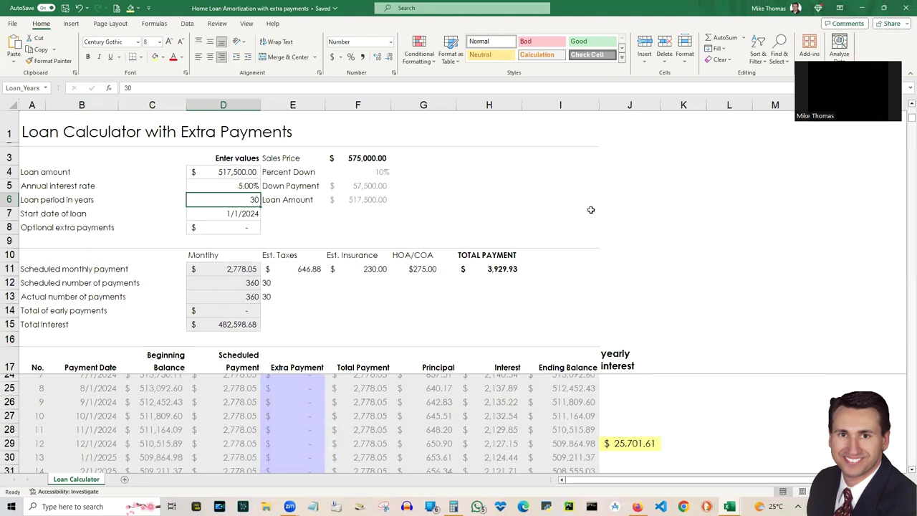
Step: Switch to SunStats in Firefox and examine Florida's monthly median sale prices and year-over-year changes for single-family homes
scroll(591, 209, "down", 2)
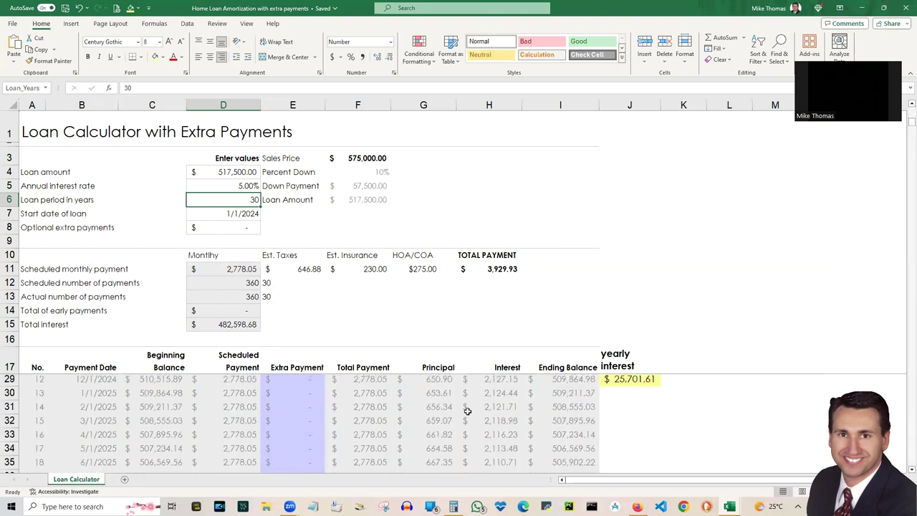
mouse_move(637, 506)
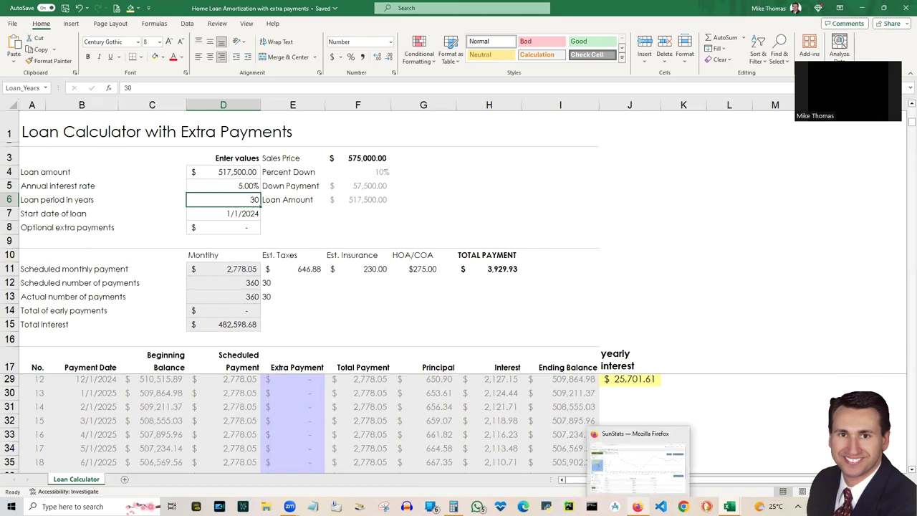
left_click(635, 462)
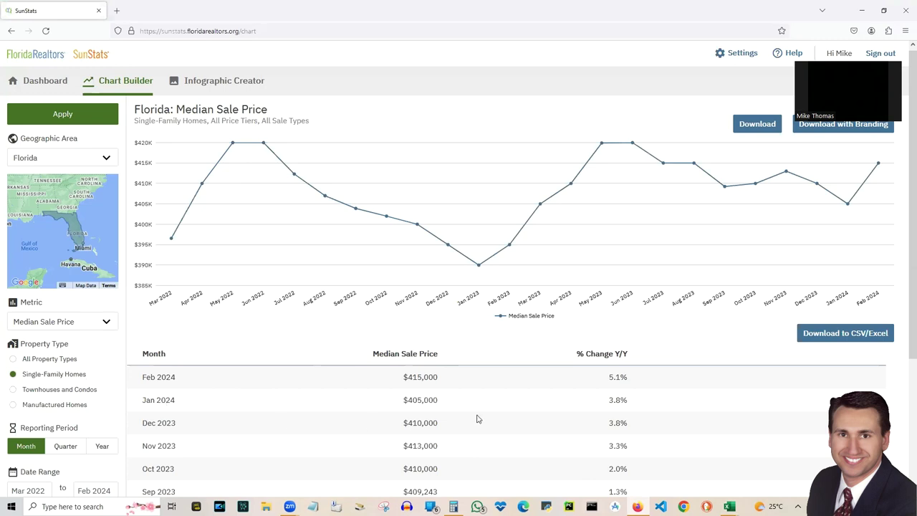
scroll(479, 418, "down", 2)
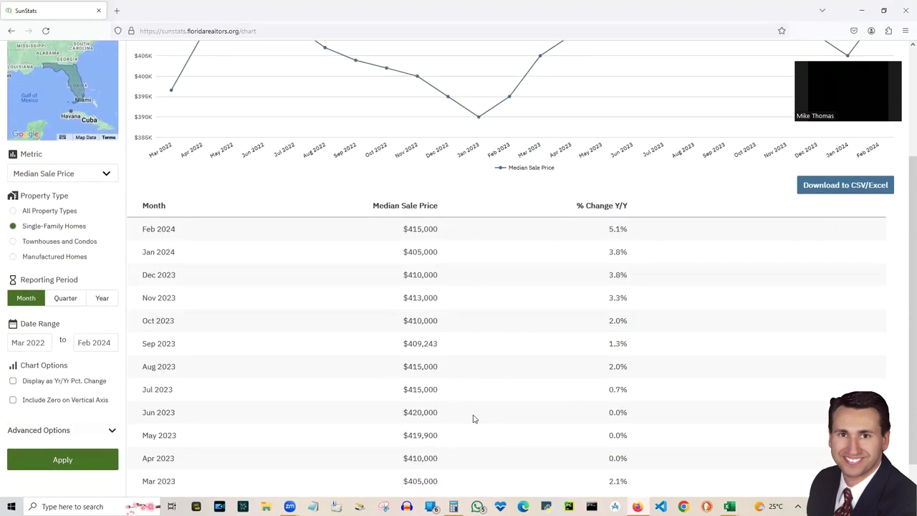
scroll(473, 418, "down", 1)
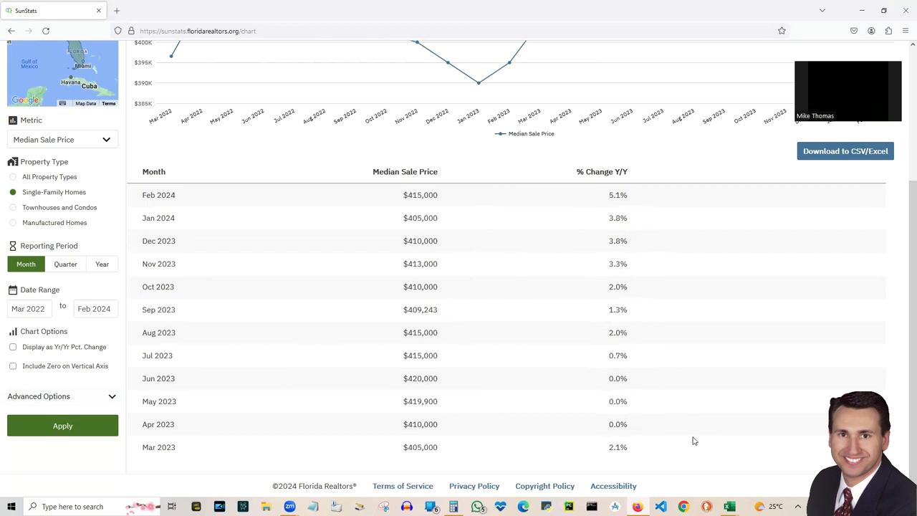
scroll(686, 428, "up", 3)
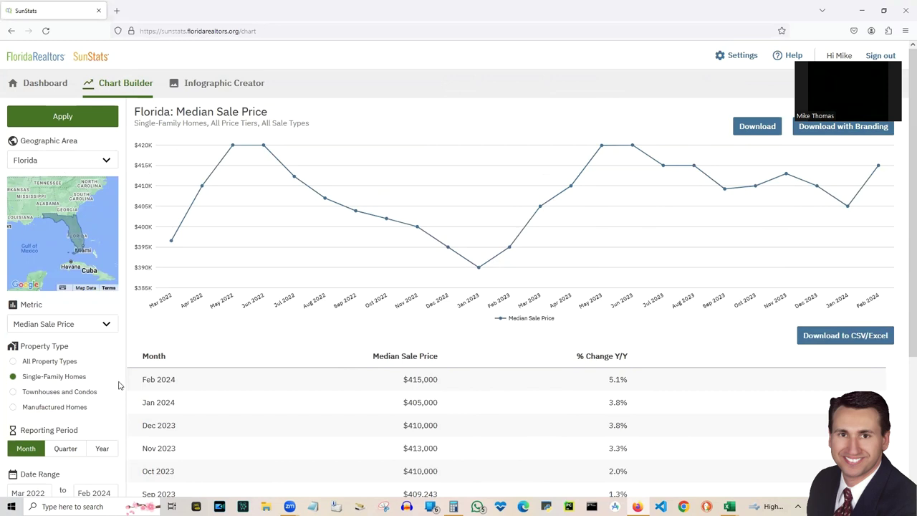
Step: Set the chart's geographic area to Palm Beach County and apply the change
left_click(61, 162)
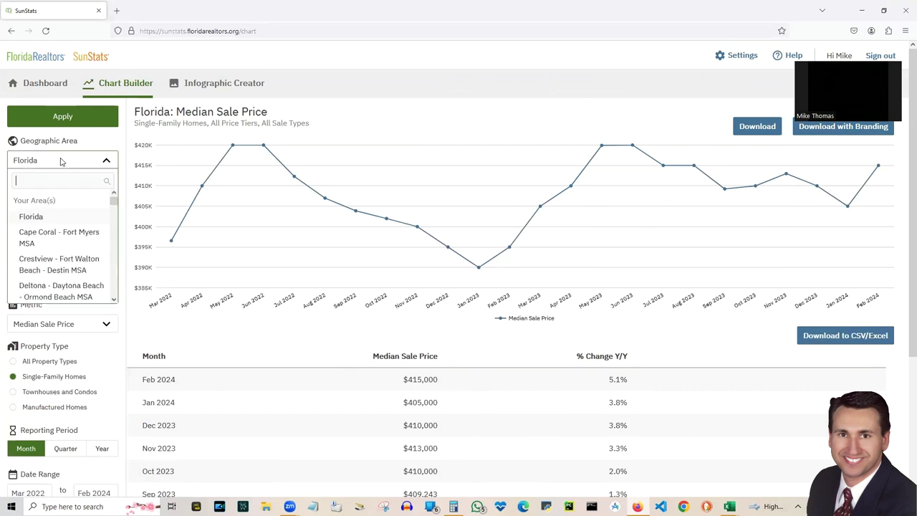
type("alm beach")
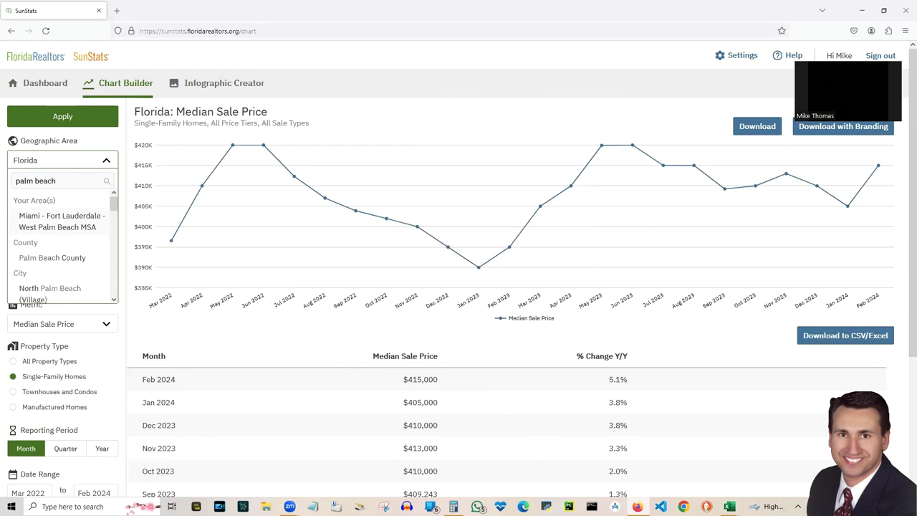
type(" county")
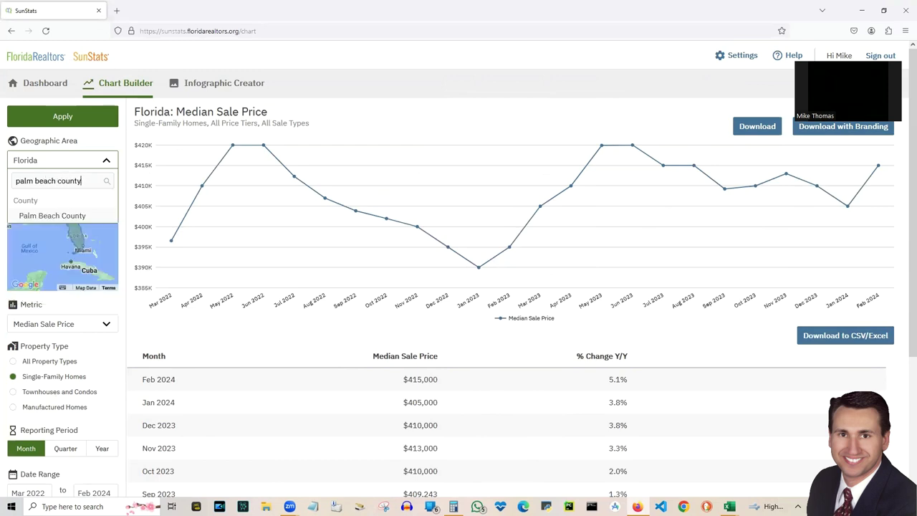
left_click(33, 215)
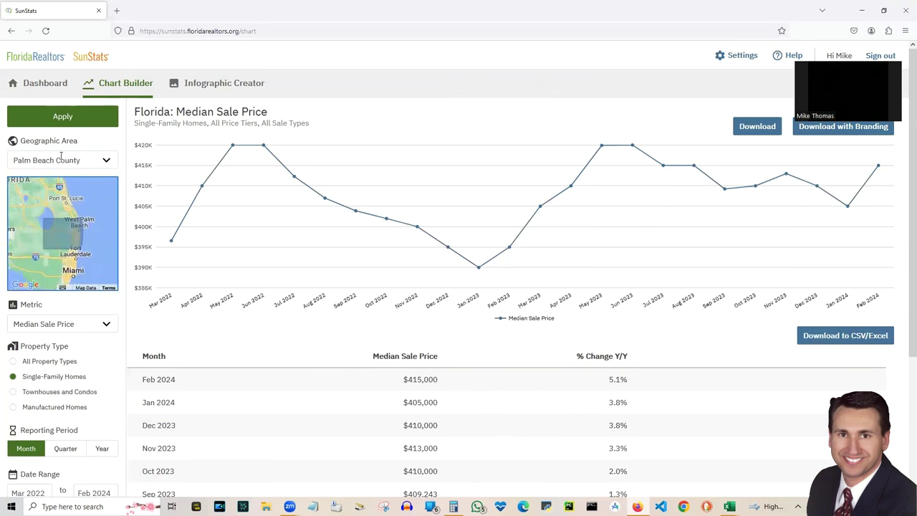
left_click(62, 118)
Step: Examine Palm Beach County's median sale price chart and the monthly prices with year-over-year changes for single-family homes
scroll(594, 311, "down", 3)
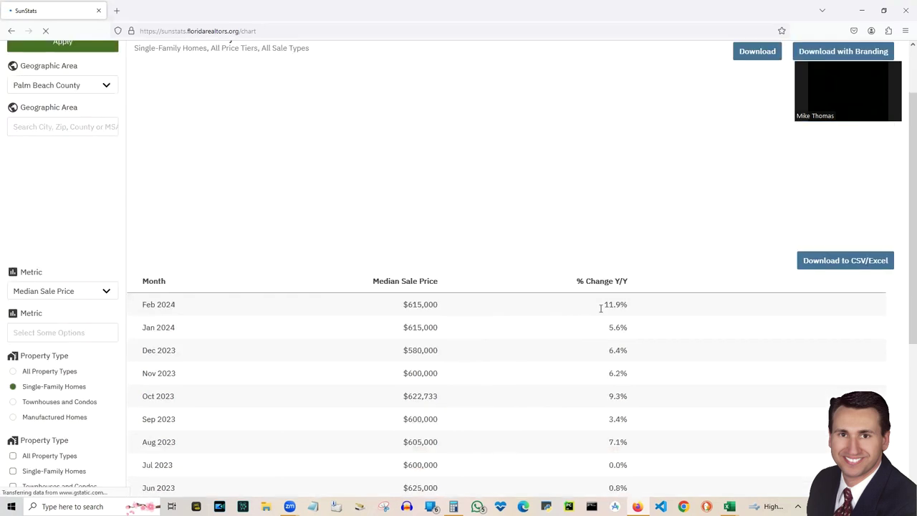
scroll(600, 310, "down", 2)
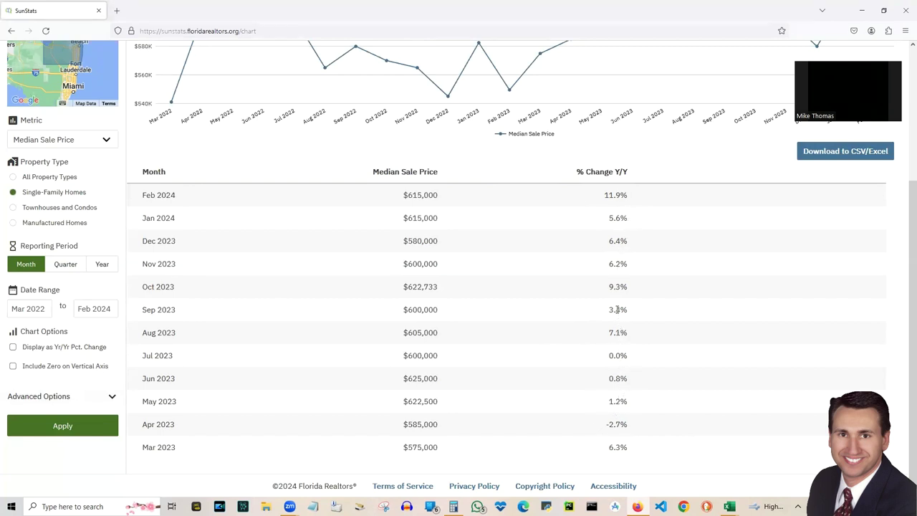
scroll(612, 236, "up", 1)
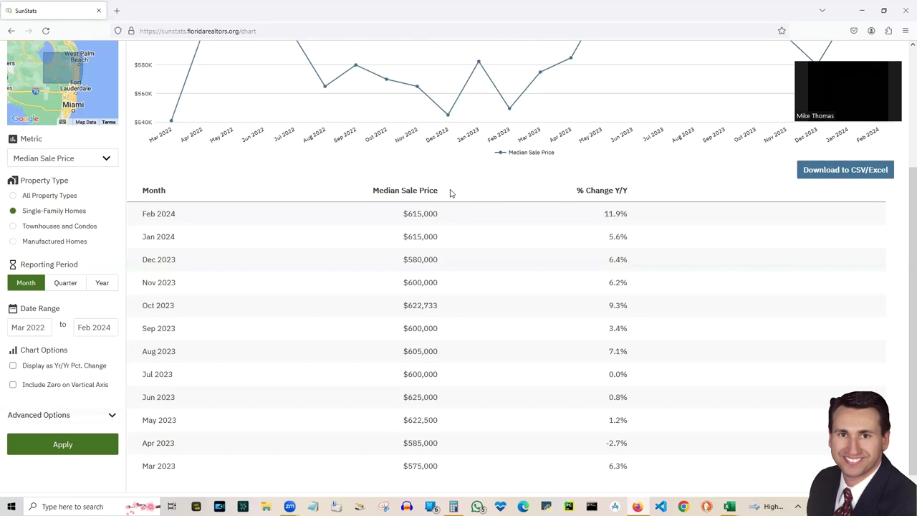
scroll(27, 268, "down", 1)
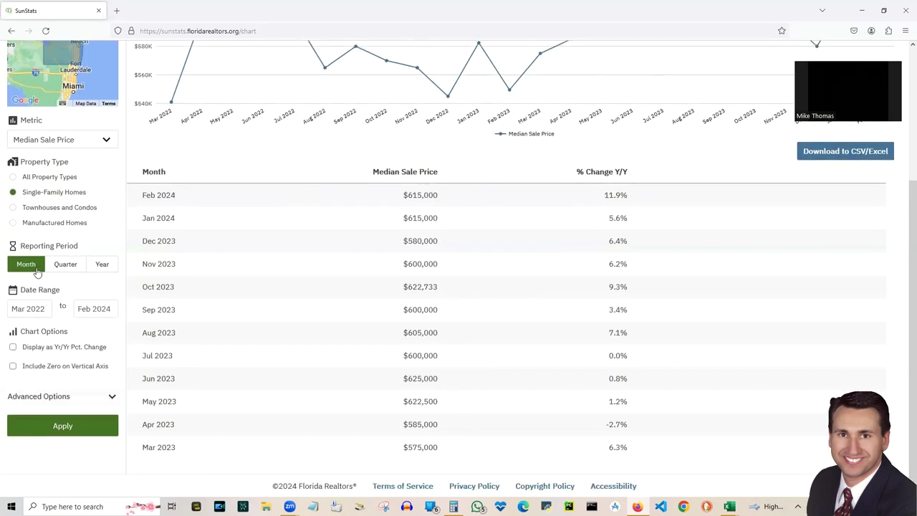
scroll(37, 271, "up", 3)
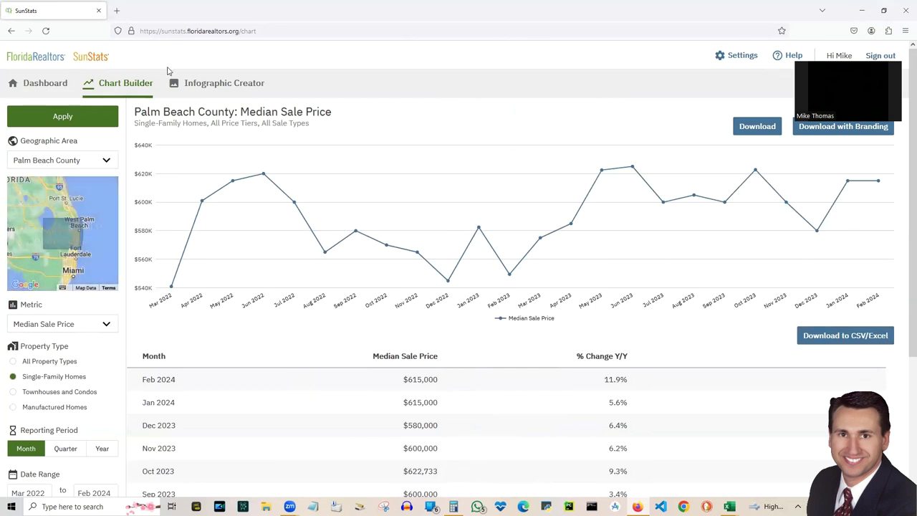
left_click(87, 165)
left_click(3, 161)
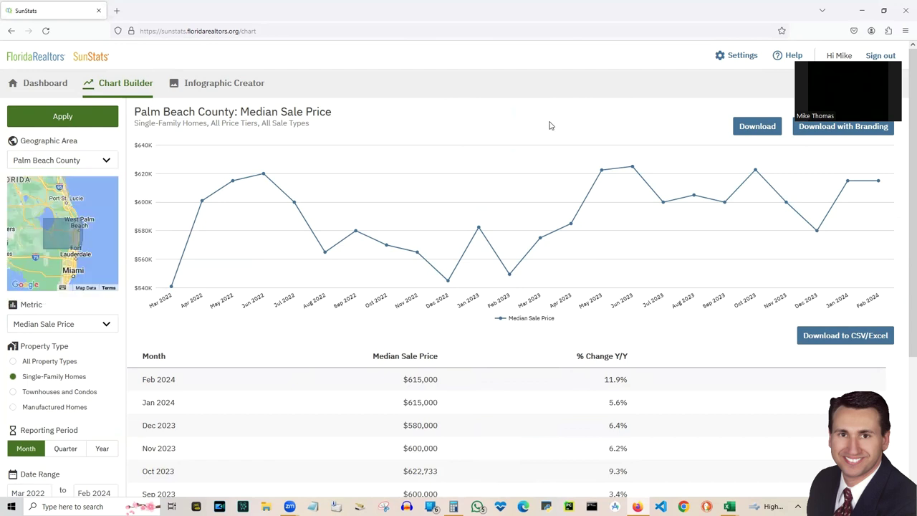
scroll(702, 256, "down", 3)
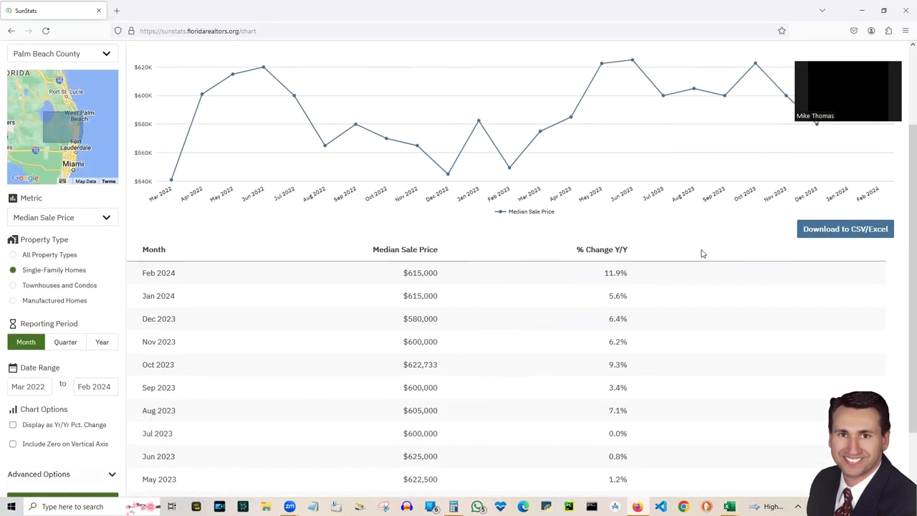
scroll(703, 254, "up", 3)
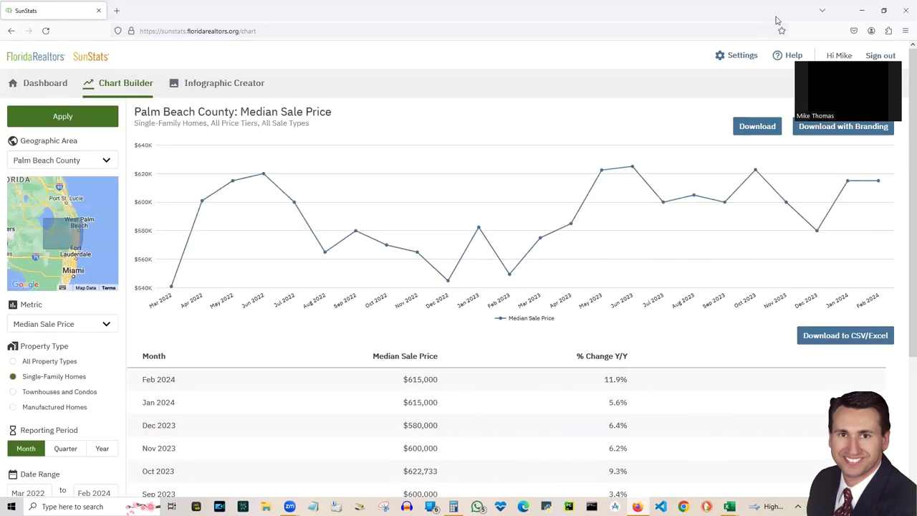
Step: Return to the Home Loan Amortization workbook in Excel and set the annual interest rate to 4%
left_click(864, 10)
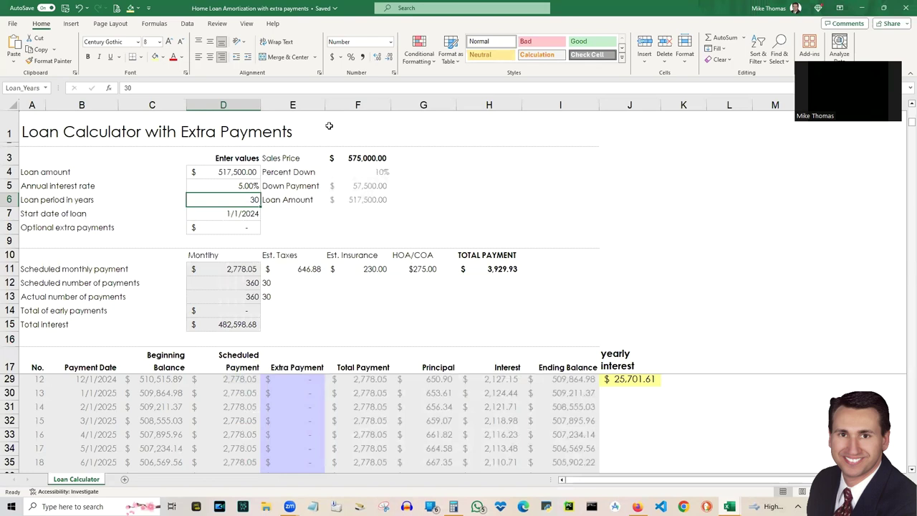
left_click(247, 185)
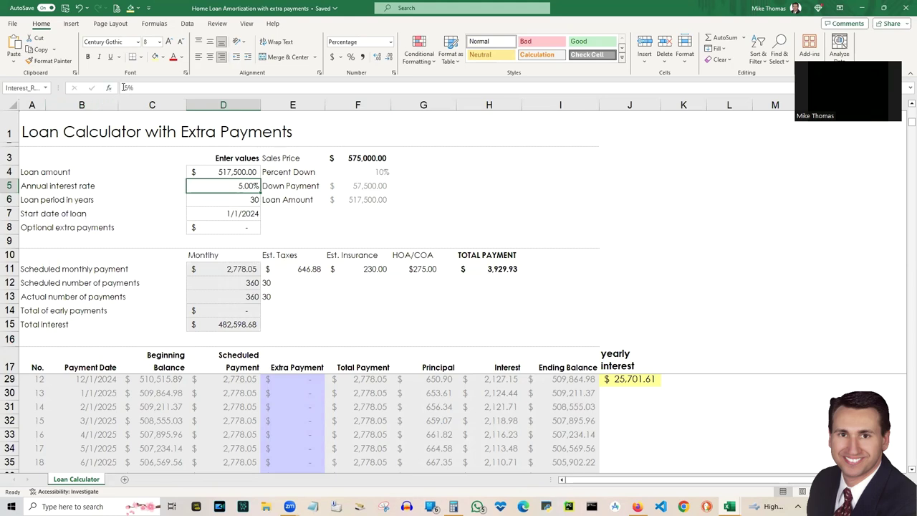
type("4")
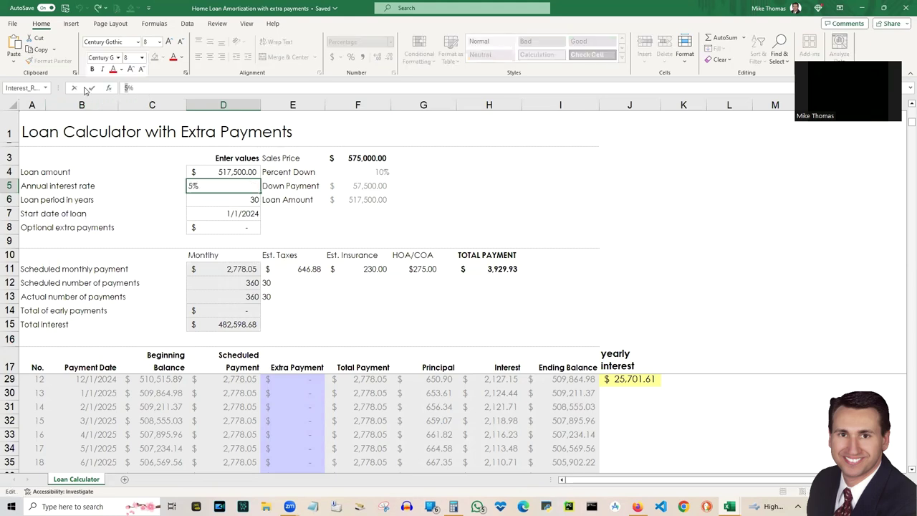
key("Return")
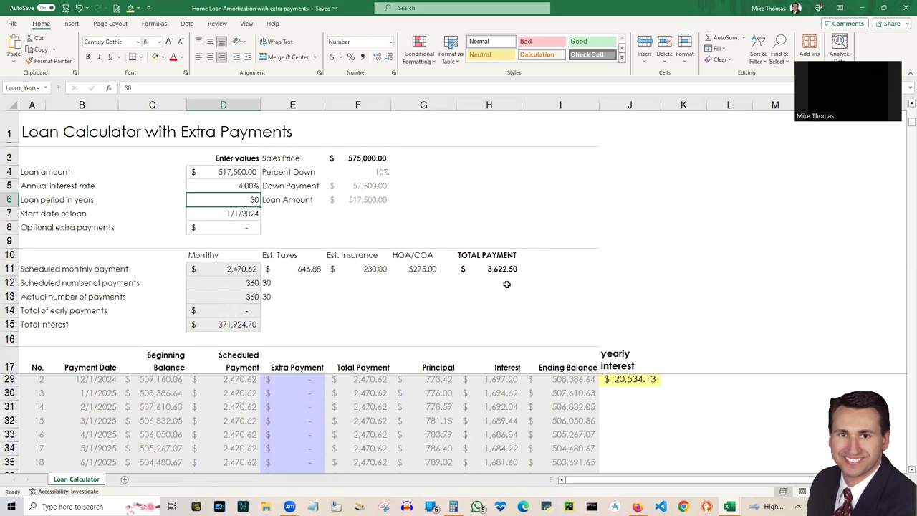
Step: Check the amortization schedule against the rent totals in the Rent vs Own table workbook, and return to the Home Loan Amortization workbook
scroll(507, 285, "down", 2)
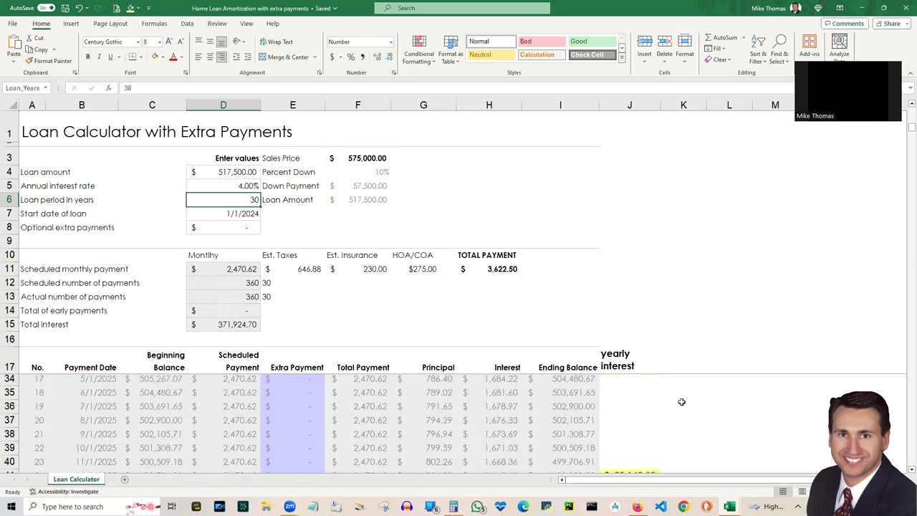
left_click(729, 507)
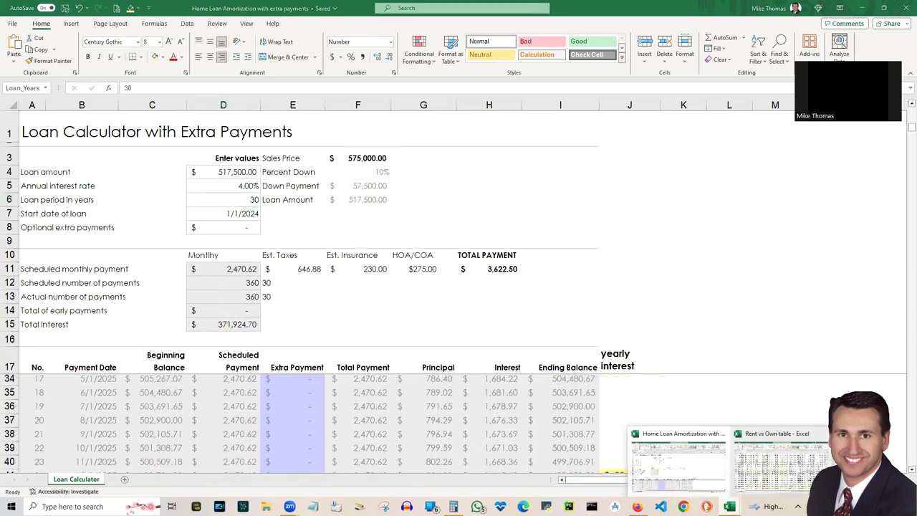
left_click(760, 493)
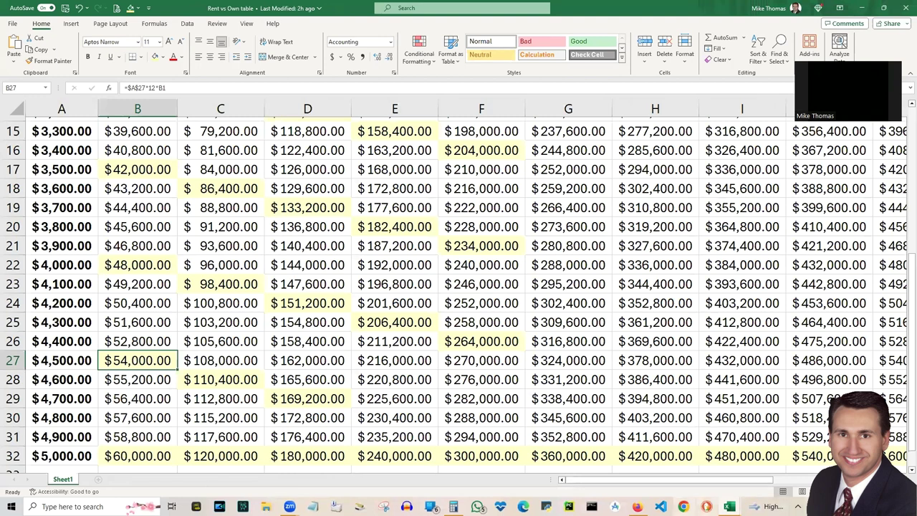
left_click(729, 495)
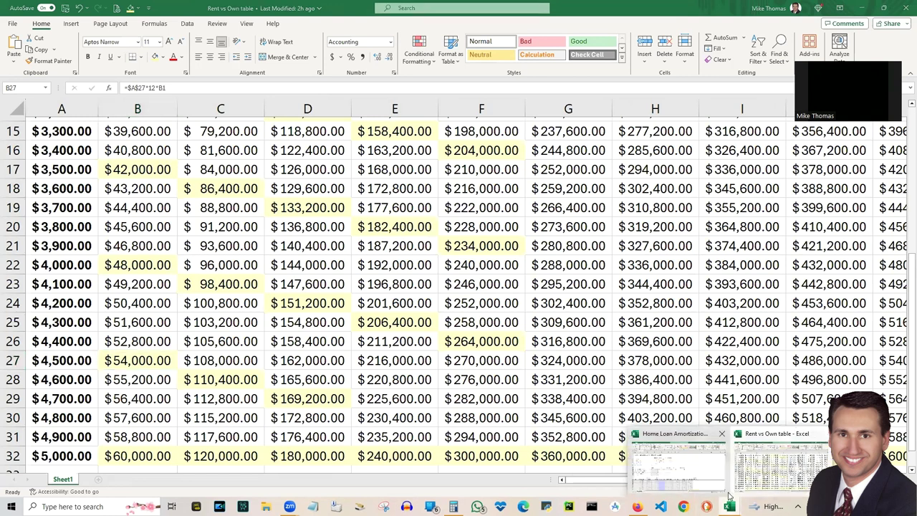
left_click(706, 480)
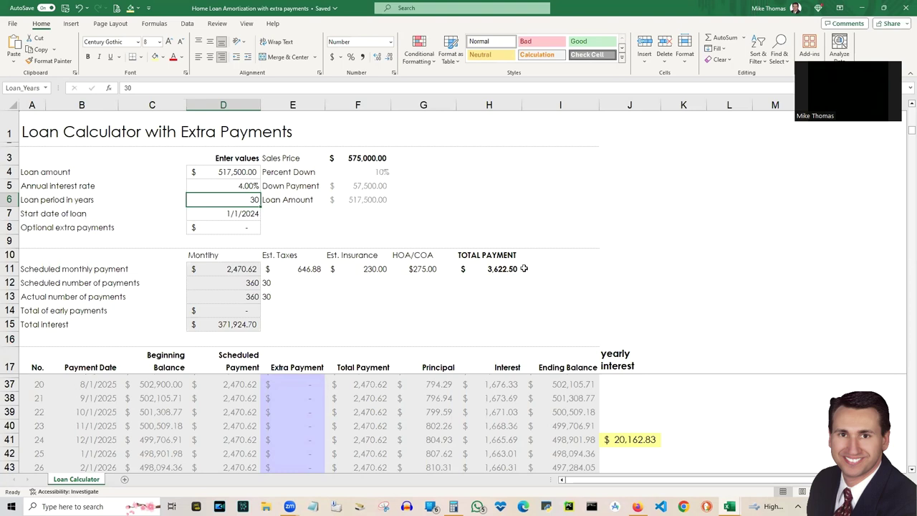
Step: Review the total monthly payment and the amortization schedule rows for 2025 and 2026 in the Home Loan Amortization workbook
mouse_move(729, 506)
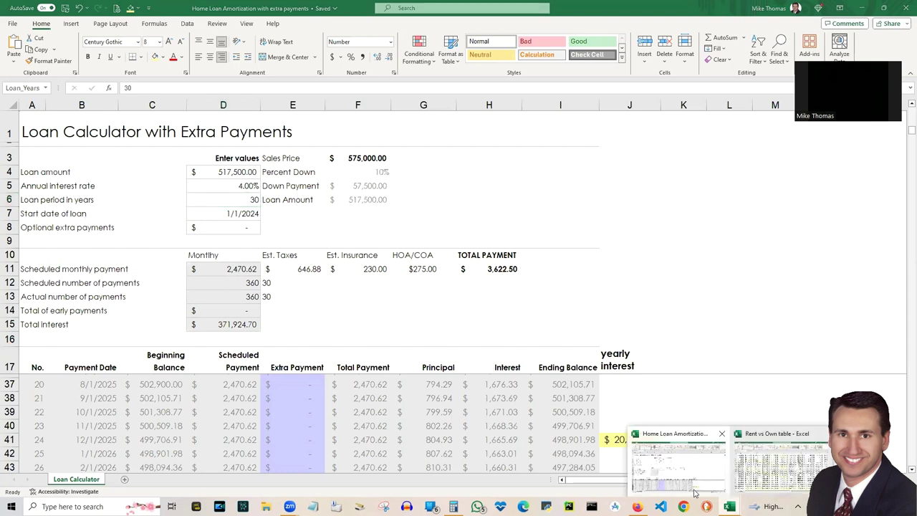
left_click(687, 480)
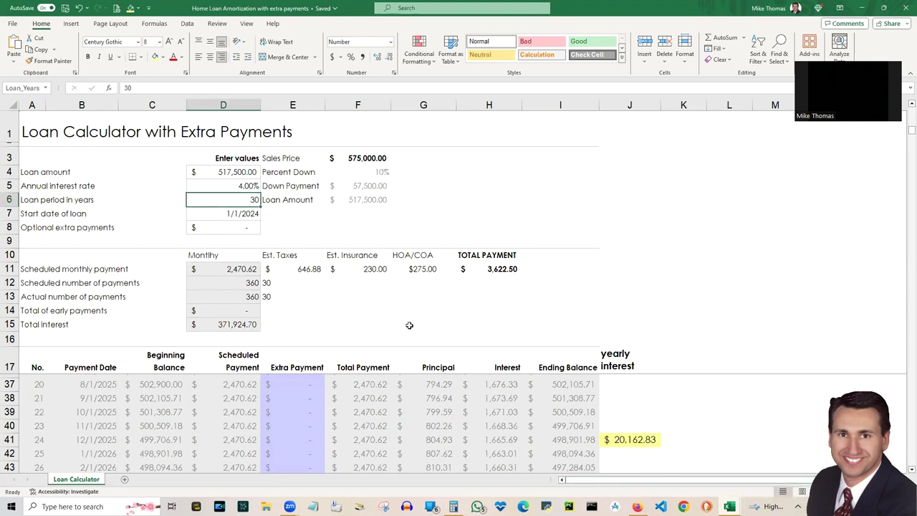
scroll(410, 326, "down", 3)
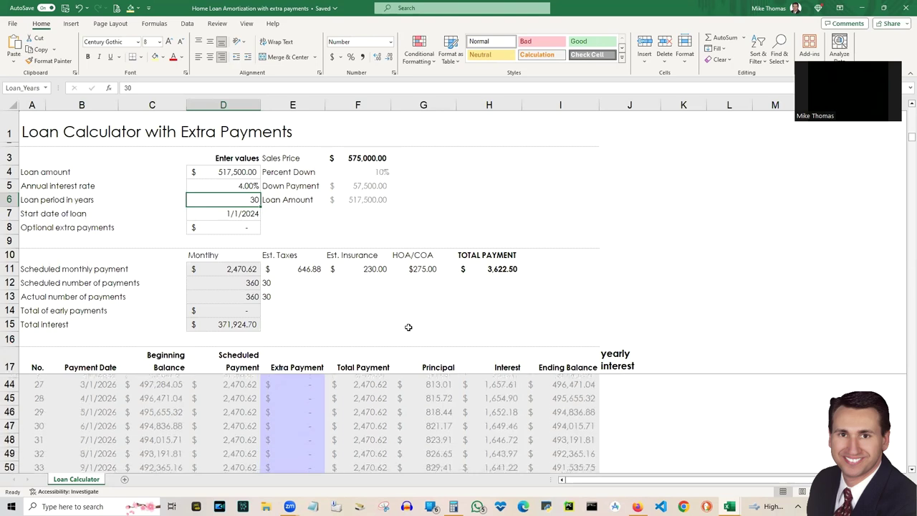
scroll(412, 324, "up", 3)
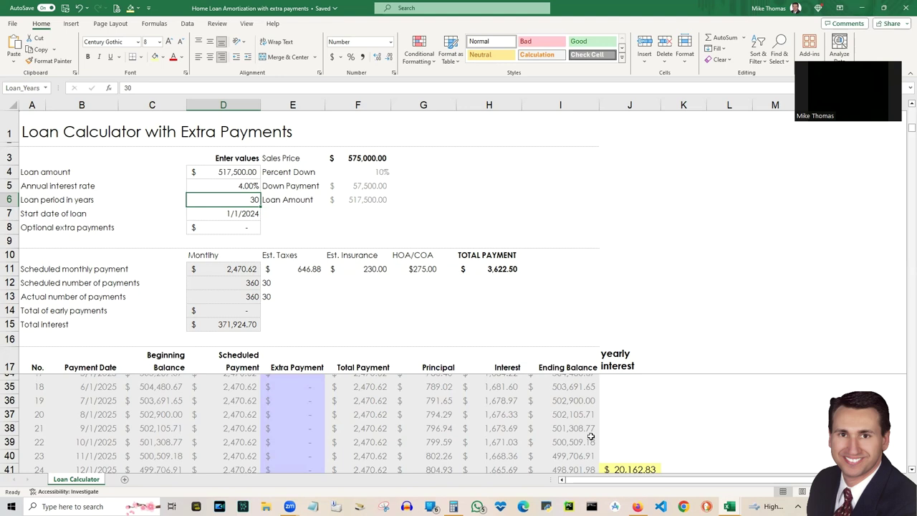
Step: Switch to the Rent vs Own table workbook and review the cumulative rent totals from the $2,000 to the $5,000 monthly rows
mouse_move(729, 507)
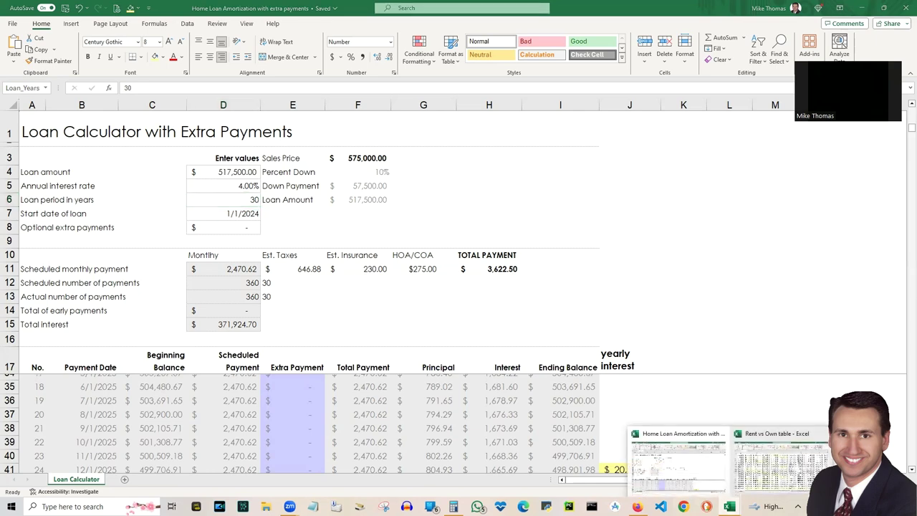
left_click(766, 471)
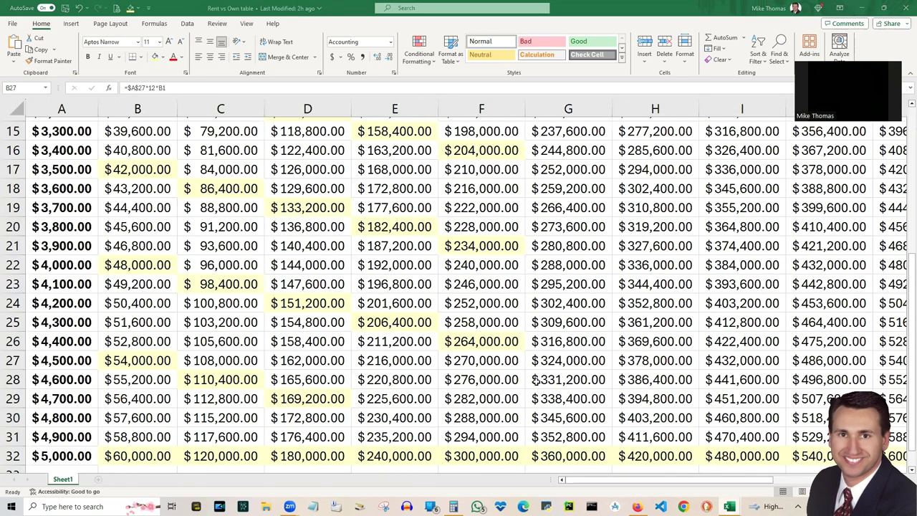
scroll(535, 381, "up", 5)
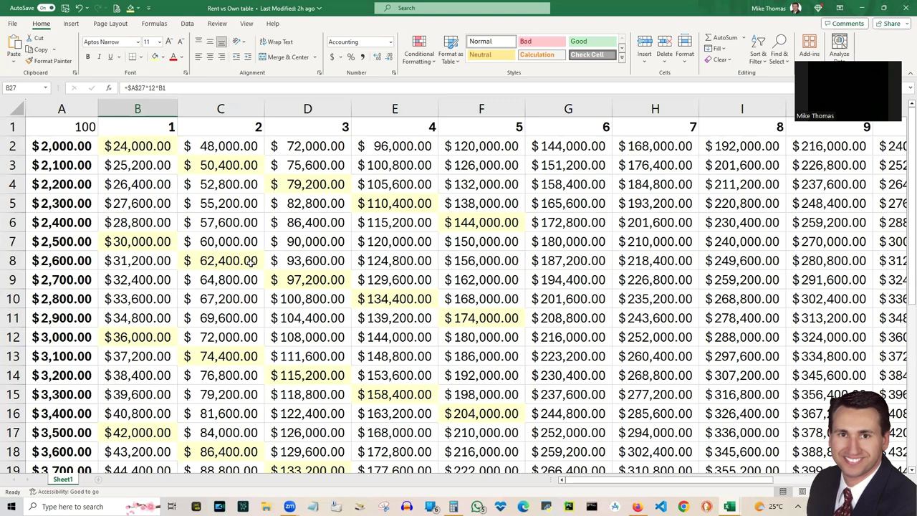
scroll(335, 347, "down", 3)
scroll(335, 347, "down", 3)
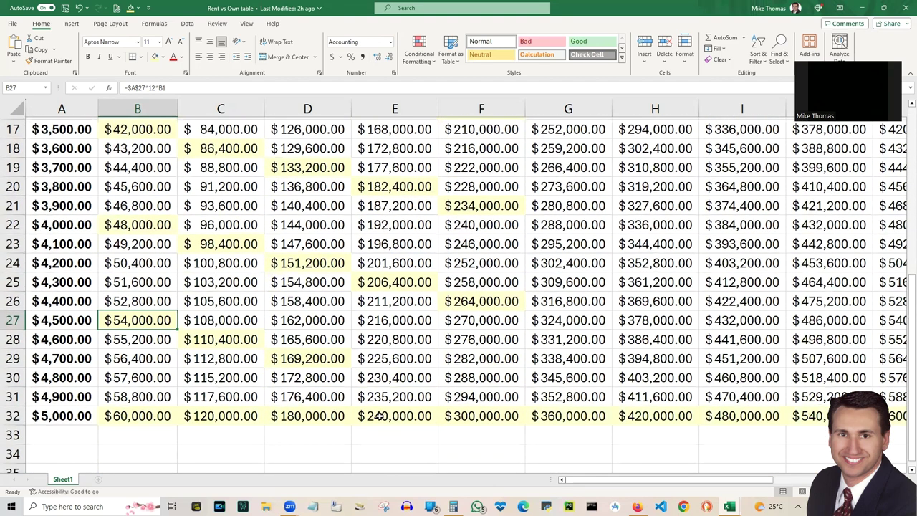